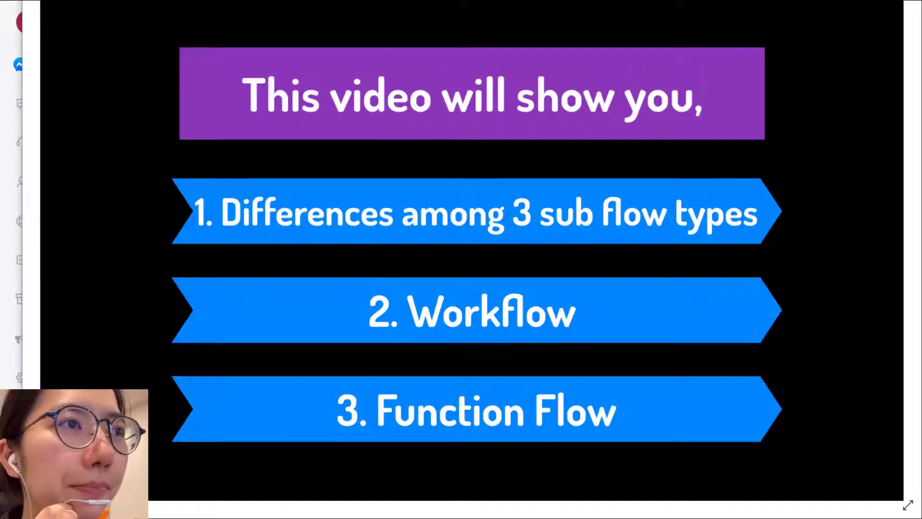
Close the full-screen sub flows agenda slide to reveal the UChat Tutorial Main Flow canvas.
key("Escape")
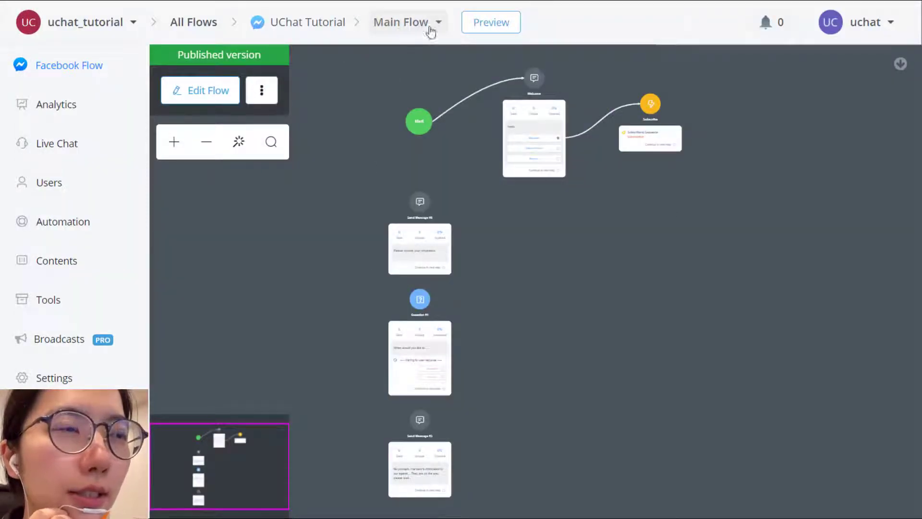
Start a new Workflow-type sub flow from the Sub Flows list, ready to be named.
left_click(412, 27)
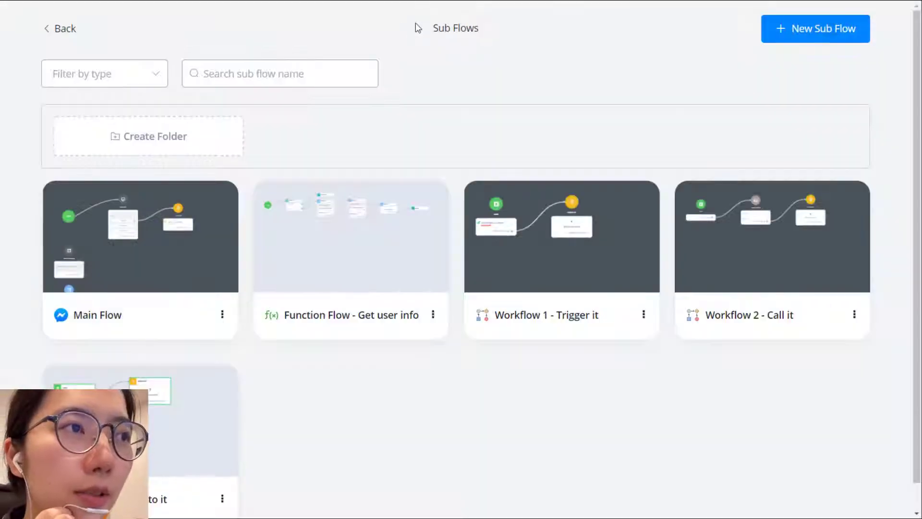
left_click(822, 39)
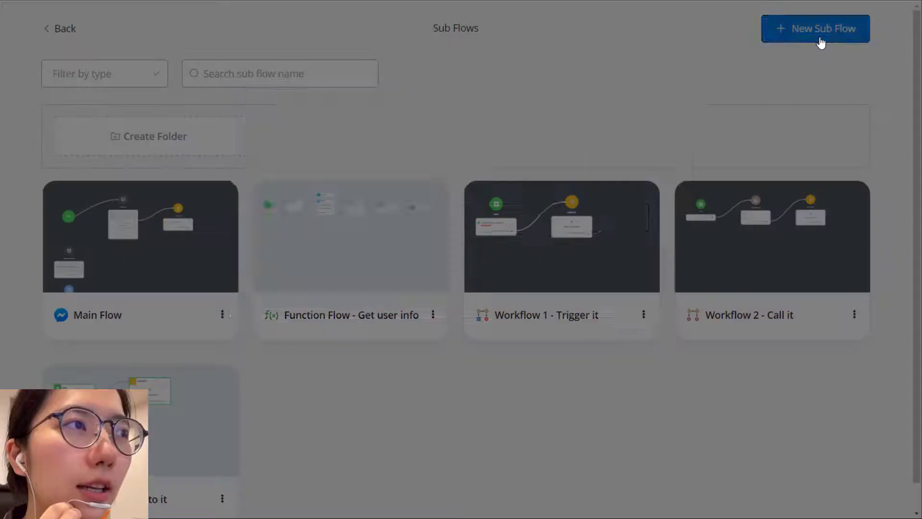
left_click(493, 165)
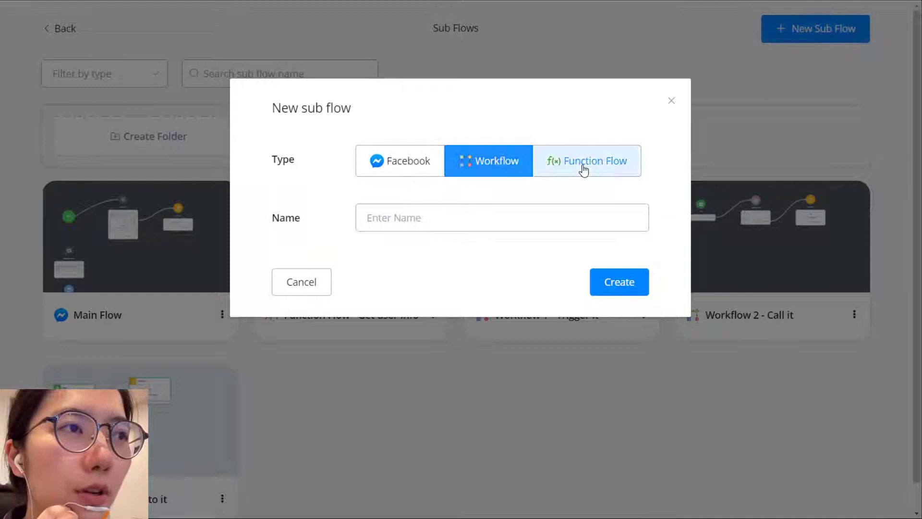
left_click(583, 169)
left_click(496, 167)
left_click(516, 206)
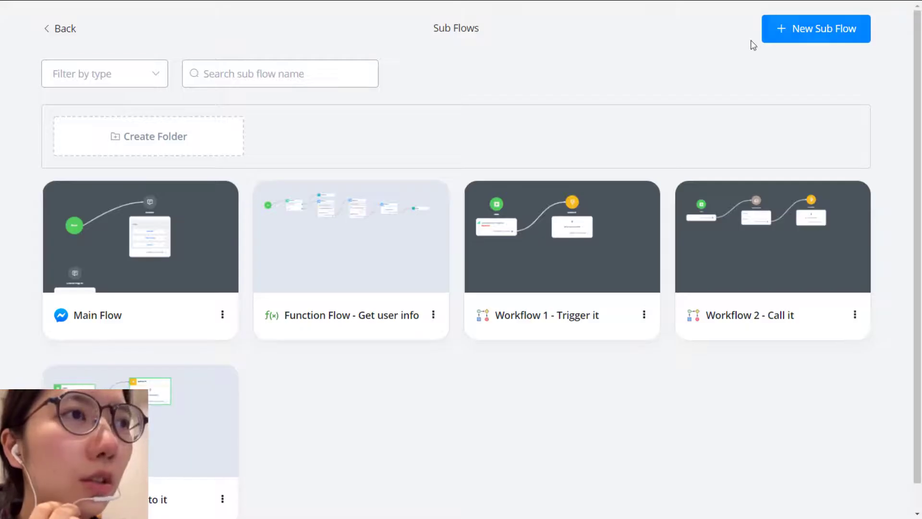
Open Workflow 1 - Trigger it and delete its existing sequence trigger.
scroll(704, 157, "down", 1)
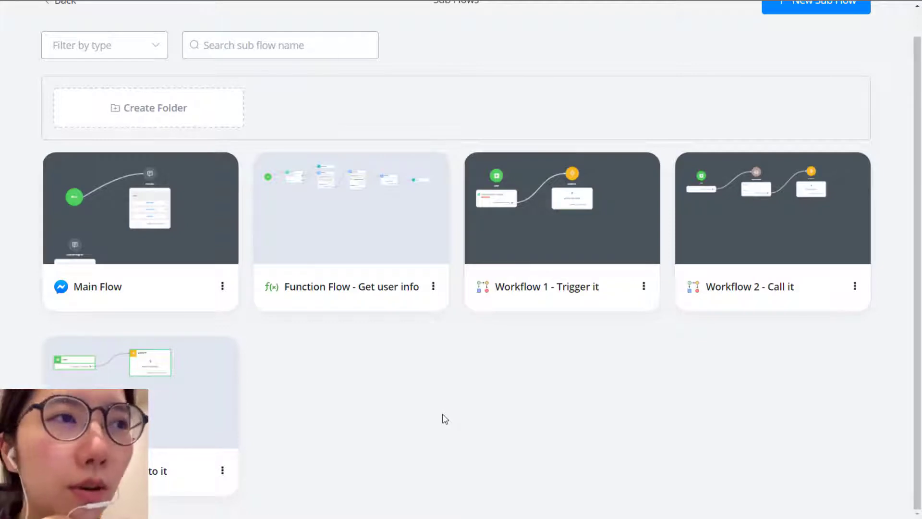
left_click(608, 301)
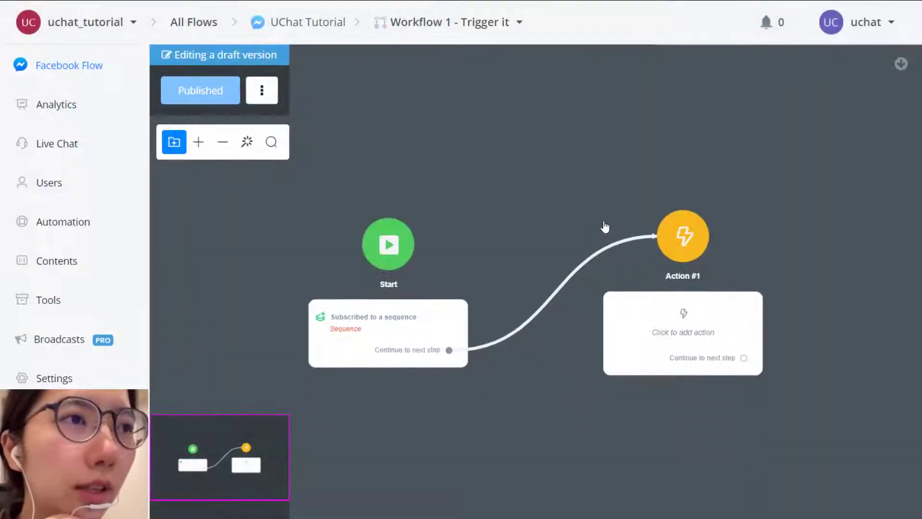
left_click(382, 258)
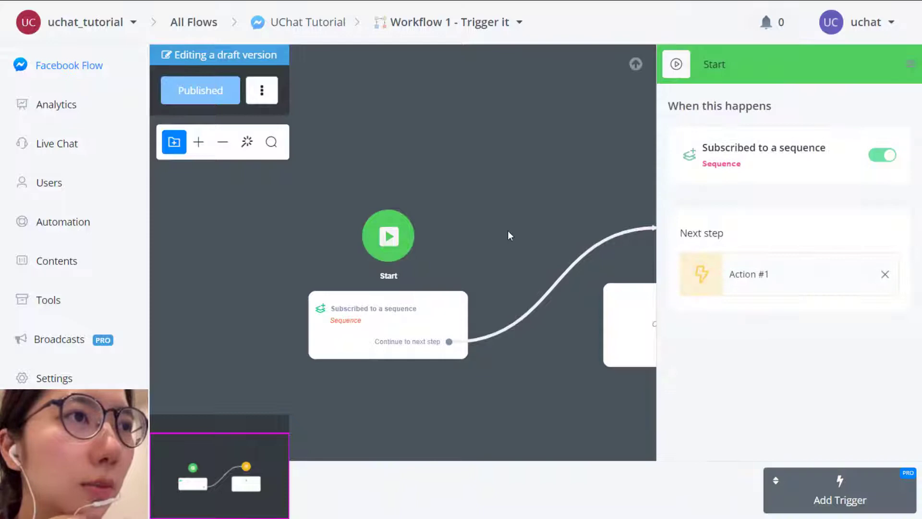
left_click(802, 170)
left_click(212, 241)
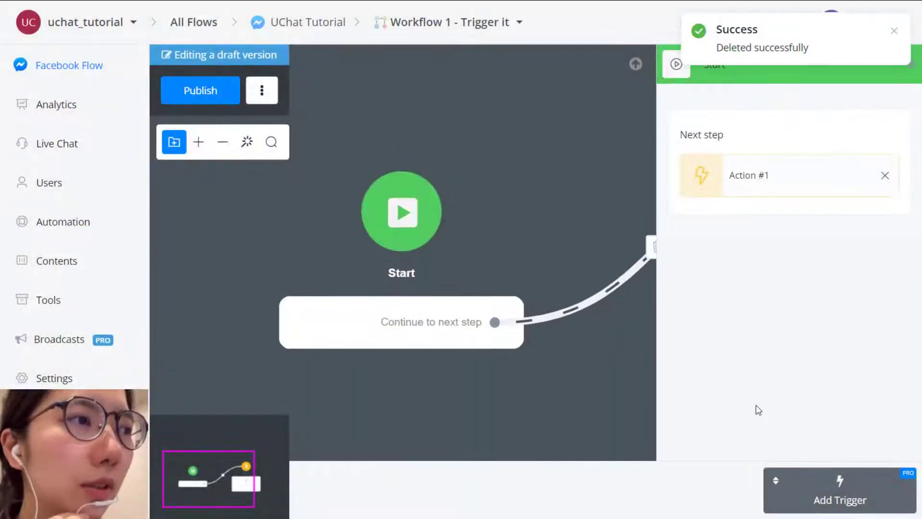
Add an activated Subscribed to a sequence trigger set to the sequence Sequence.
left_click(834, 498)
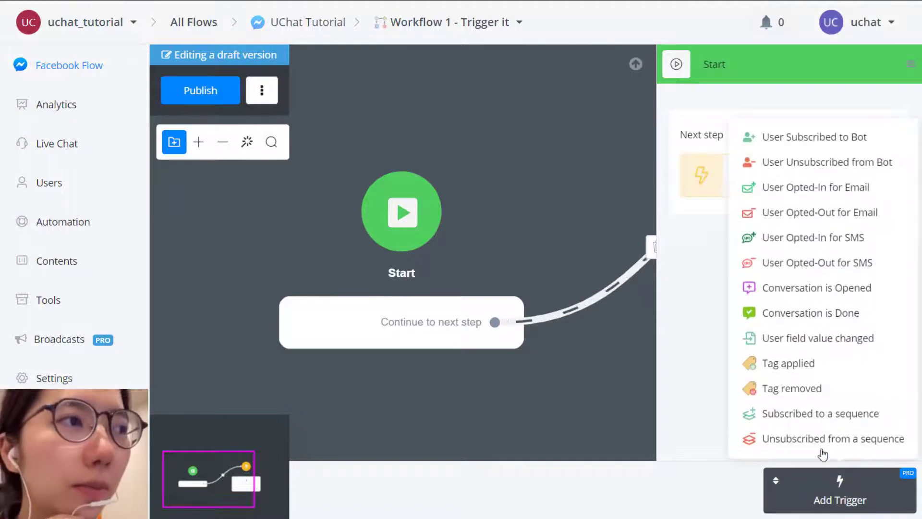
left_click(835, 417)
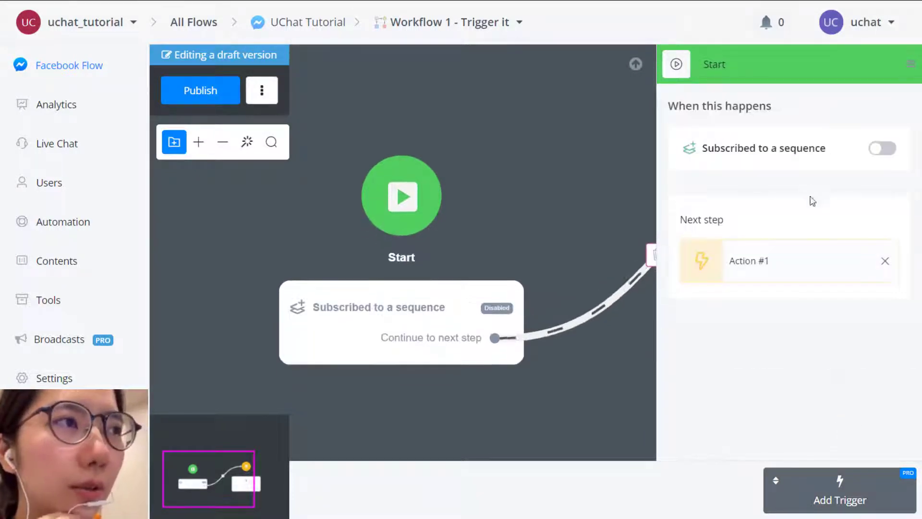
left_click(783, 149)
left_click(376, 57)
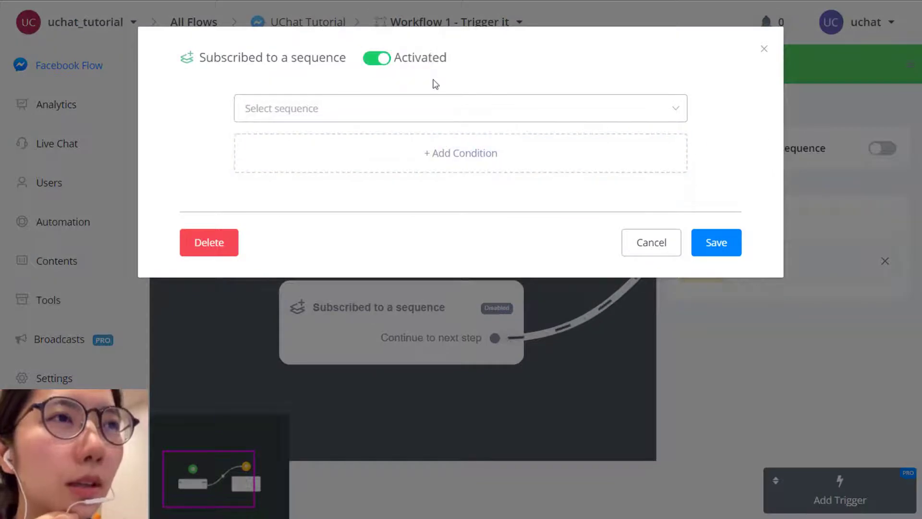
left_click(323, 116)
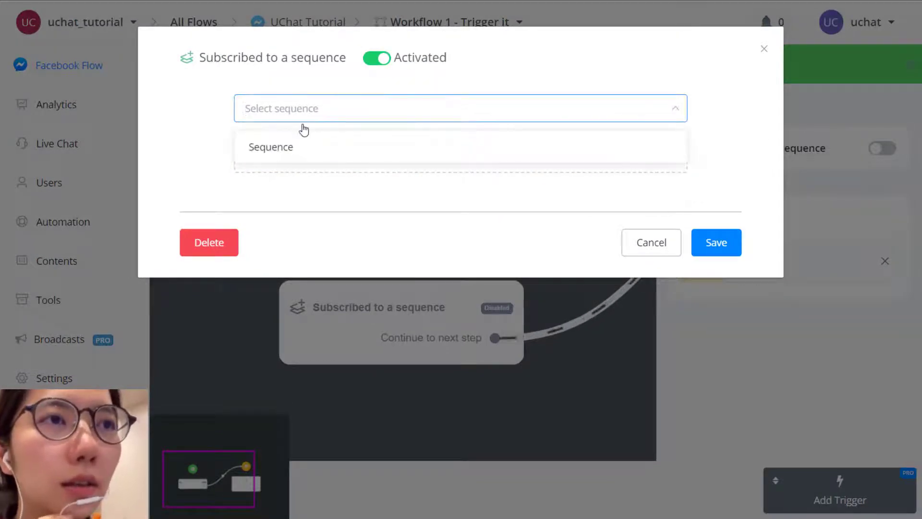
left_click(269, 149)
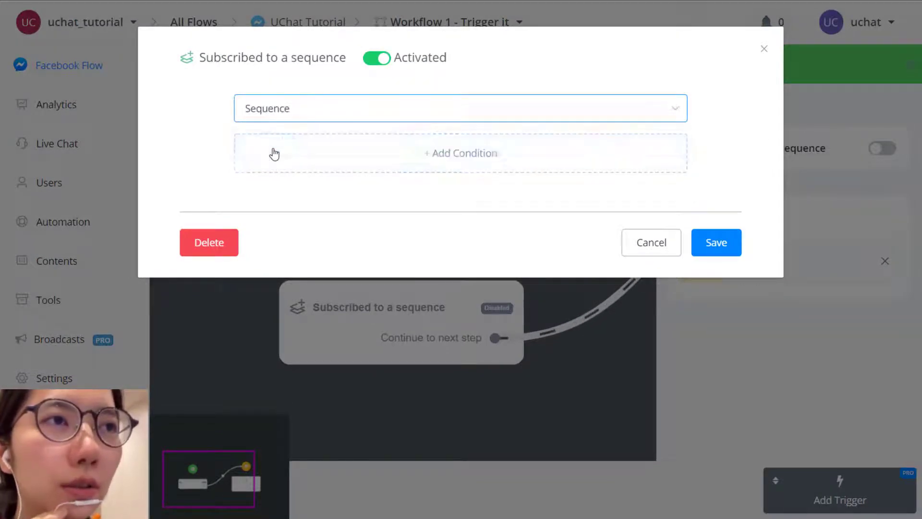
Add a Has tag condition, remove it again, and save the trigger settings.
left_click(349, 158)
left_click(369, 113)
scroll(428, 269, "down", 3)
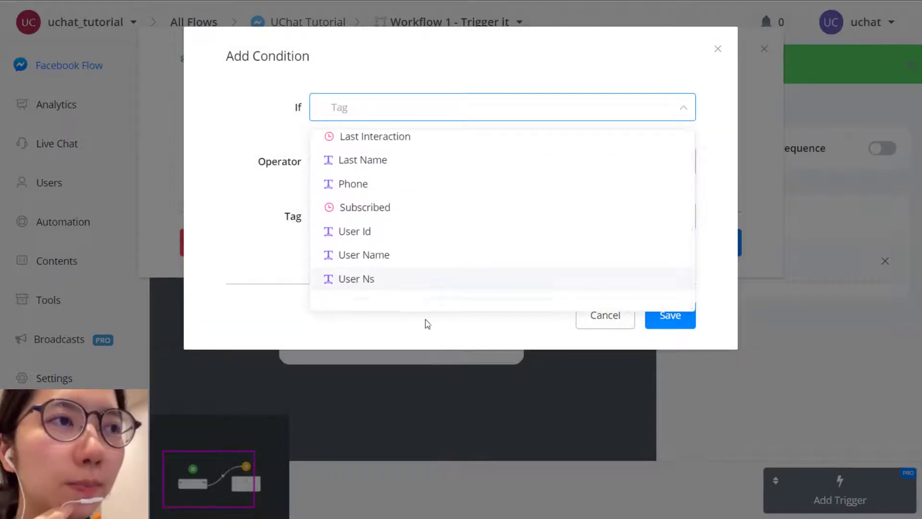
left_click(428, 324)
left_click(687, 323)
left_click(667, 177)
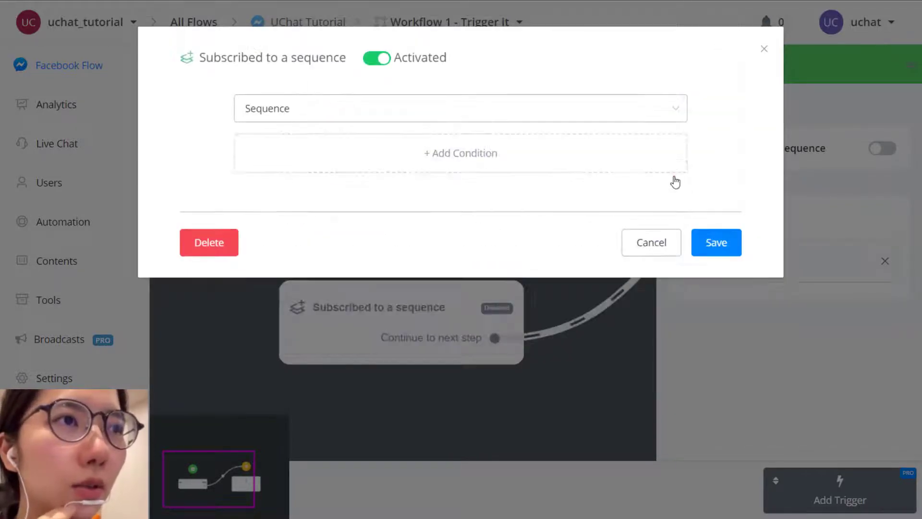
left_click(717, 244)
scroll(571, 223, "down", 2)
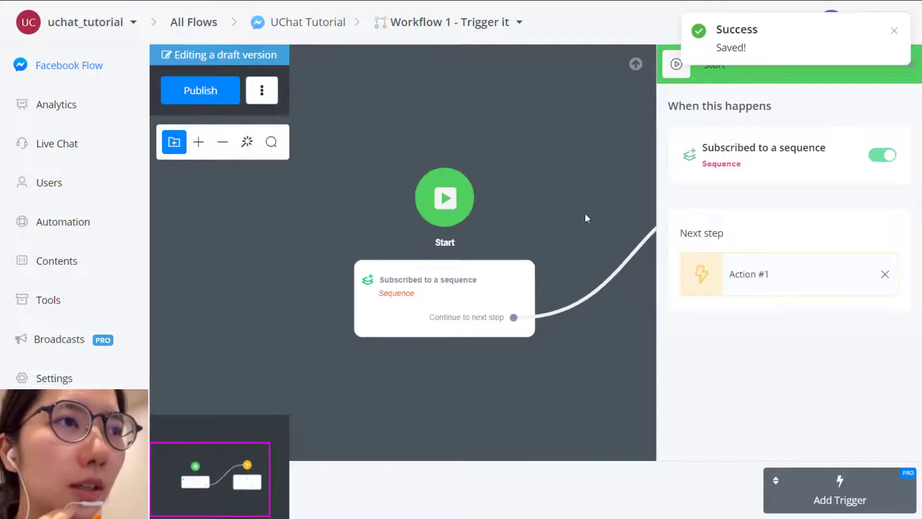
Select Action #1 and browse the Basic, Advanced, Integrations and Notification action menus.
left_click_drag(586, 216, 421, 202)
scroll(428, 157, "down", 1)
left_click(544, 236)
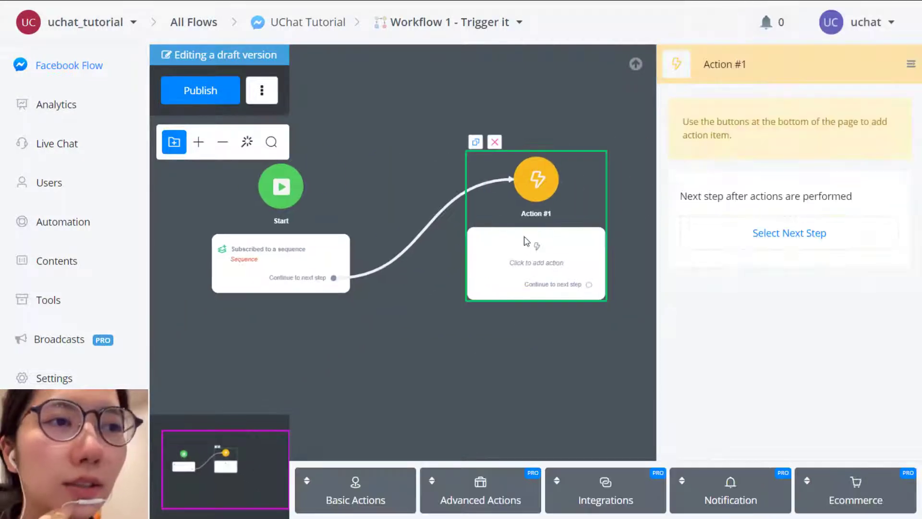
left_click(402, 498)
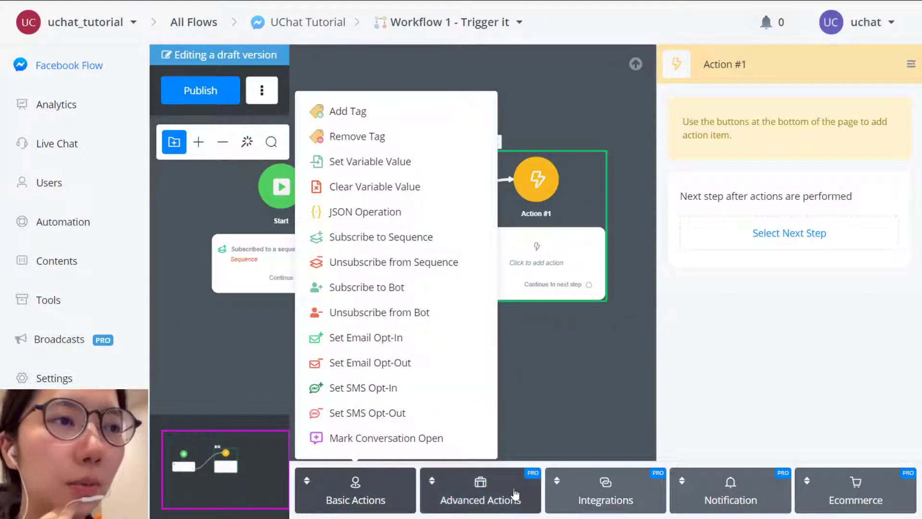
left_click(515, 494)
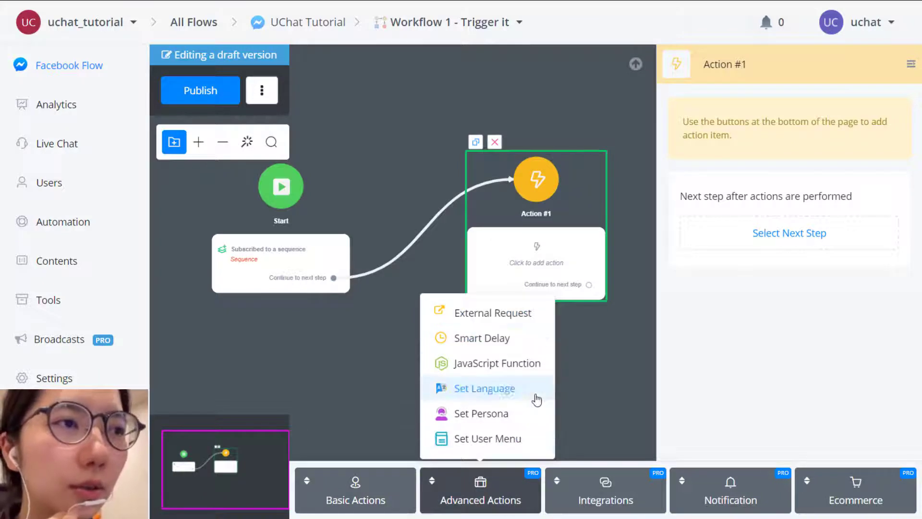
left_click(632, 493)
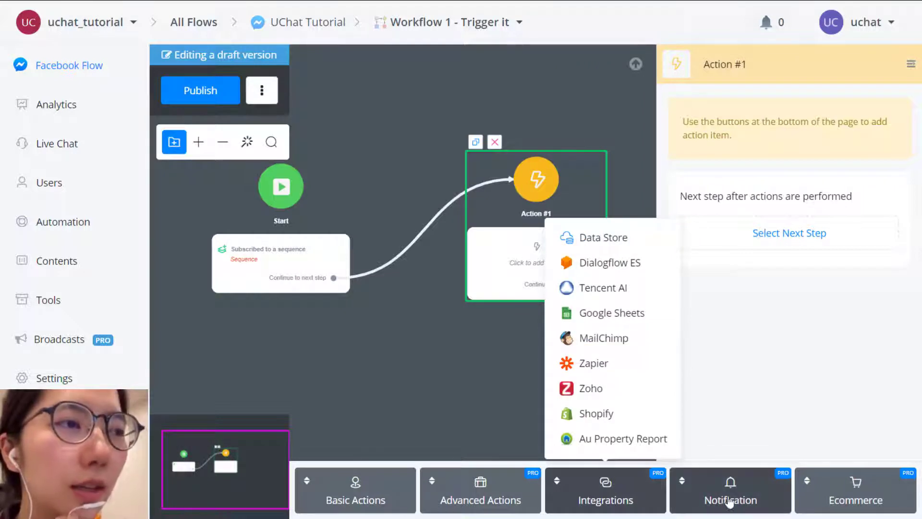
left_click(769, 495)
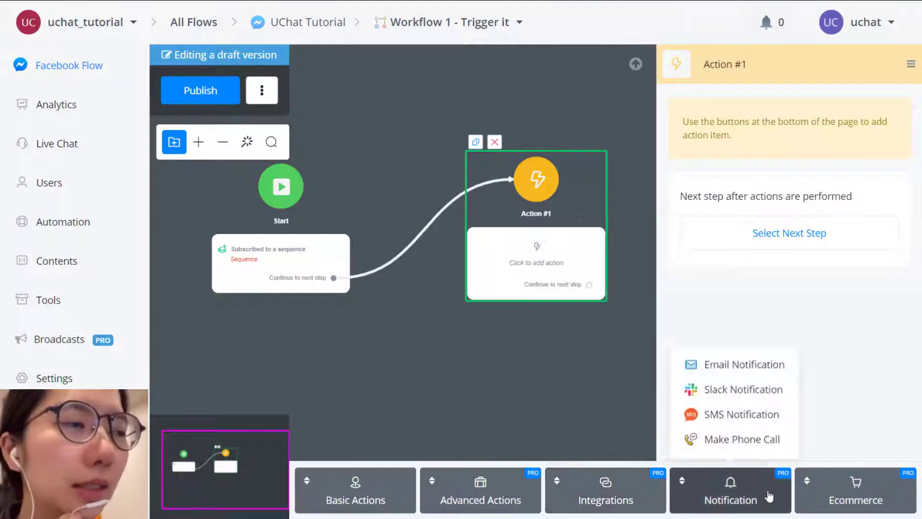
left_click(513, 390)
Publish Workflow 1 - Trigger it and reopen Main Flow from the Sub Flows list.
left_click_drag(486, 387, 598, 404)
scroll(598, 403, "up", 1)
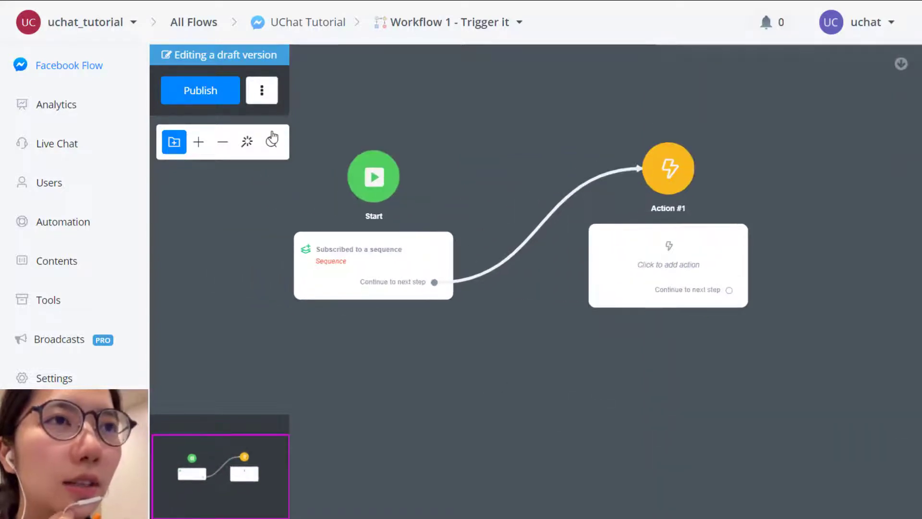
left_click(205, 95)
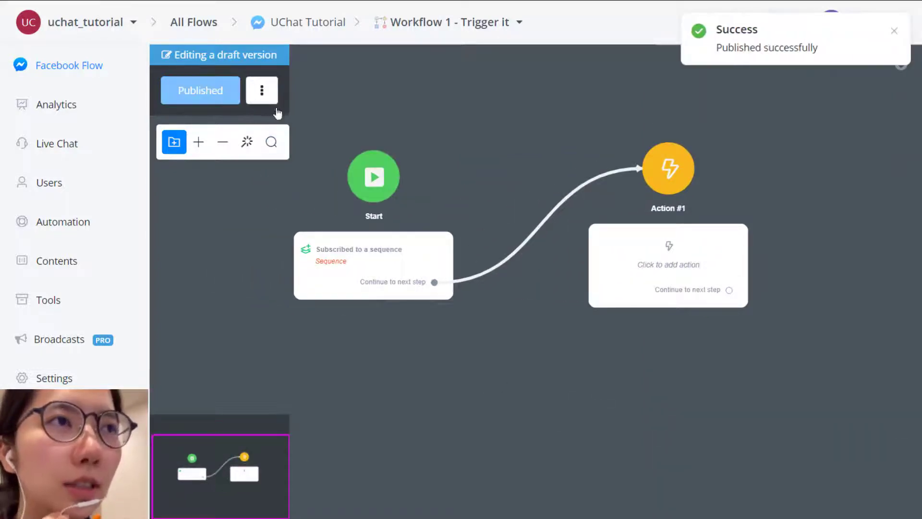
left_click(457, 31)
left_click(153, 235)
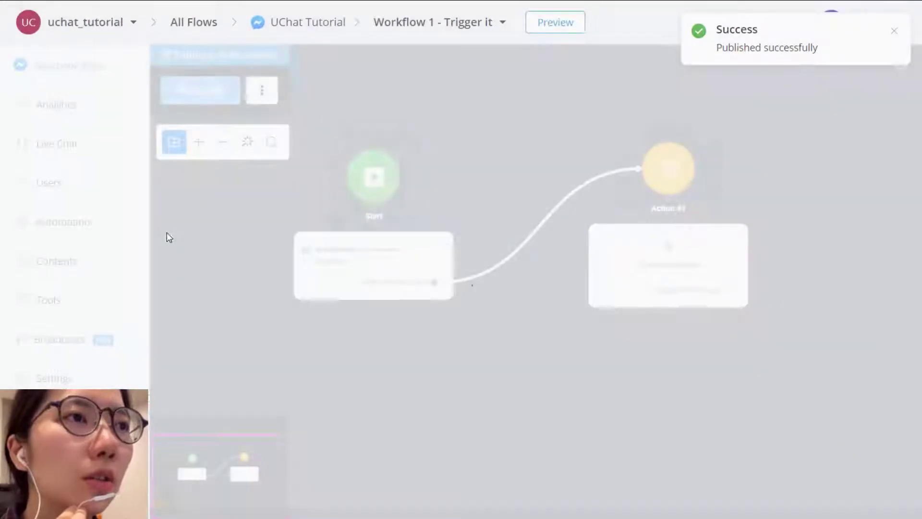
Connect Subscribe to a new Action #1 that subscribes to the sequence Sequence.
scroll(665, 207, "up", 3)
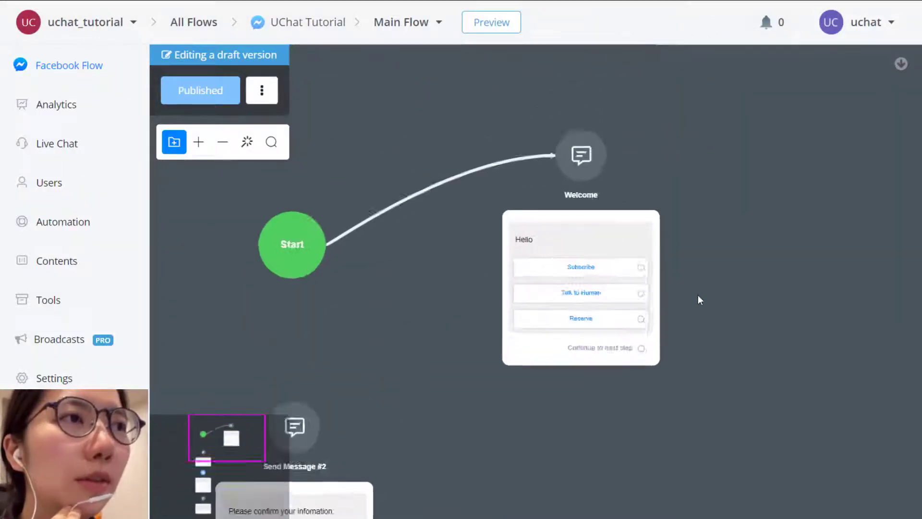
scroll(699, 295, "up", 3)
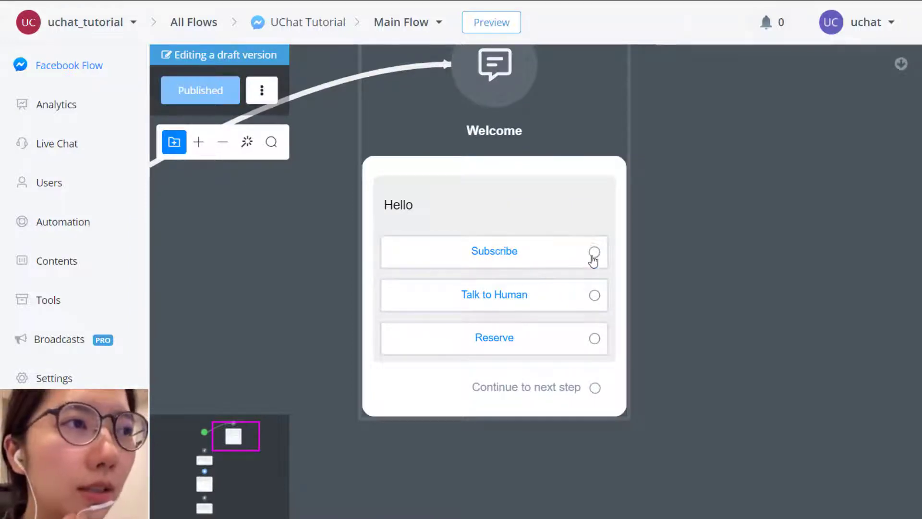
left_click_drag(595, 252, 705, 178)
left_click(793, 287)
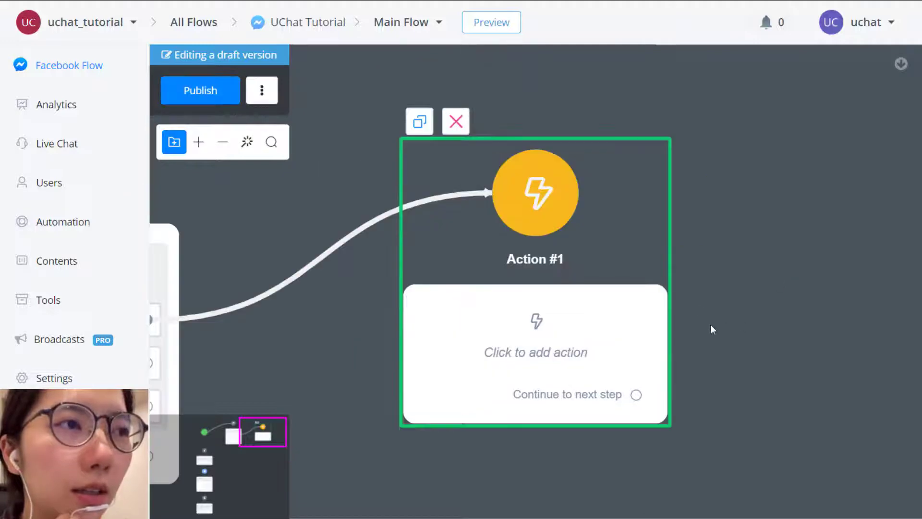
left_click(515, 326)
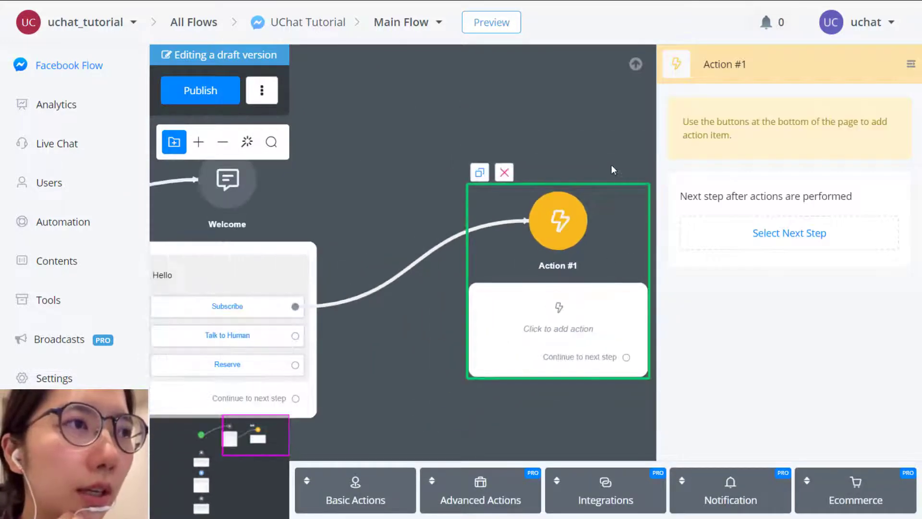
left_click_drag(600, 134, 552, 107)
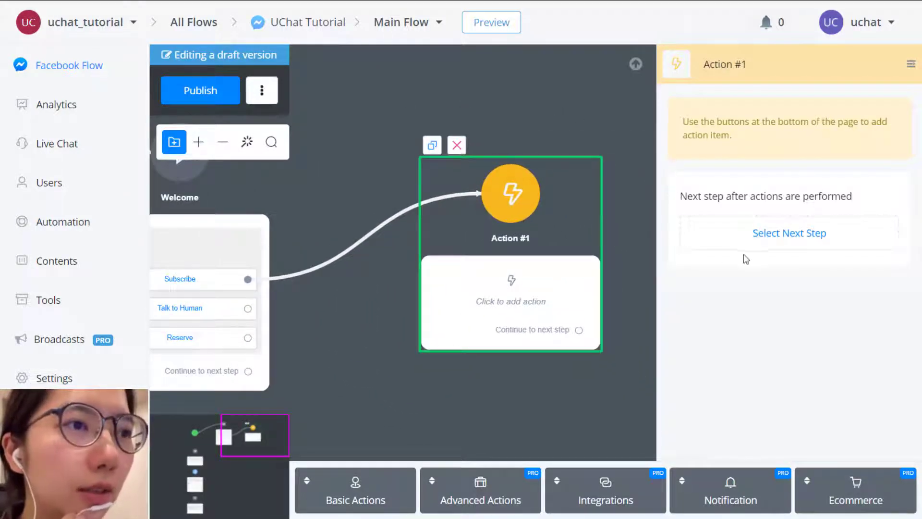
left_click(379, 496)
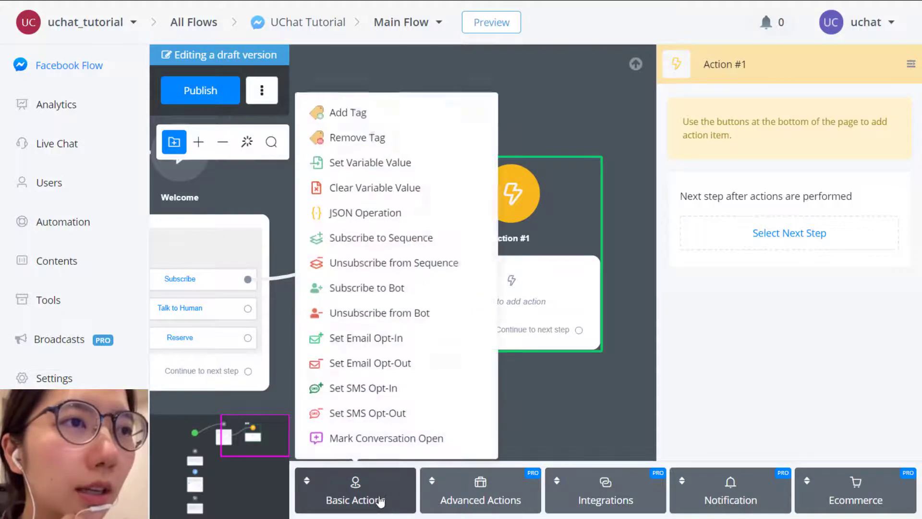
left_click(376, 238)
left_click(749, 163)
left_click(726, 203)
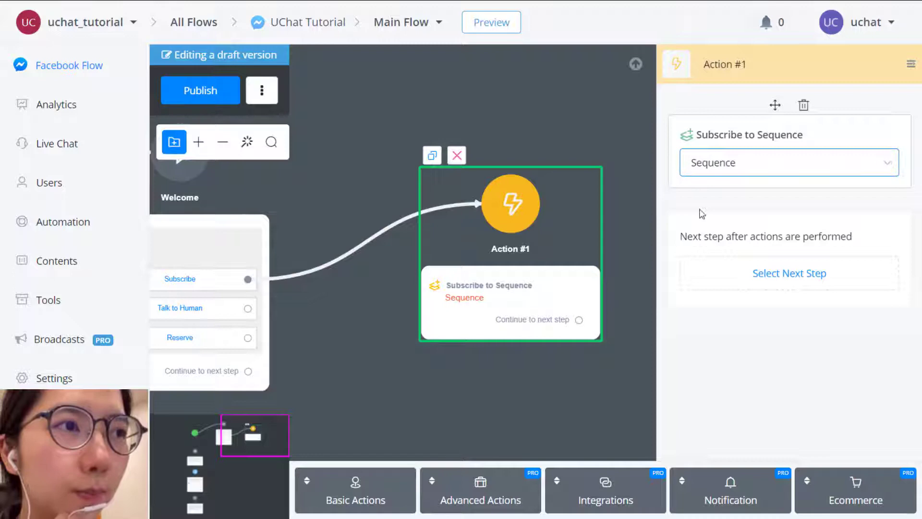
Publish the updated Main Flow and return to the Sub Flows list.
left_click(653, 303)
left_click(228, 94)
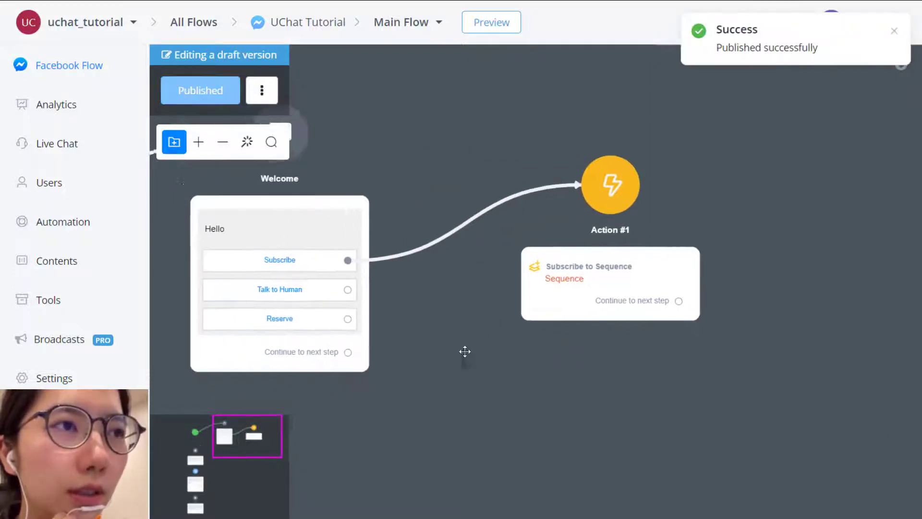
left_click_drag(465, 351, 572, 364)
scroll(572, 364, "up", 1)
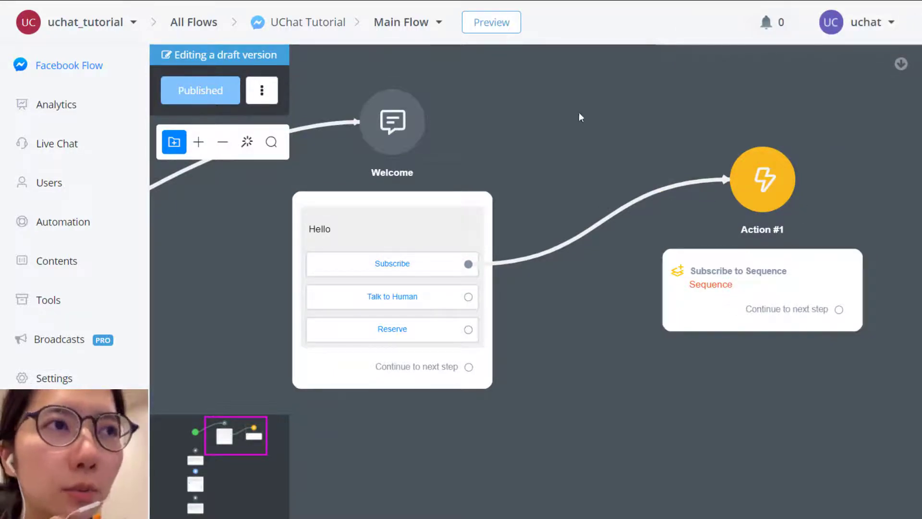
left_click(416, 25)
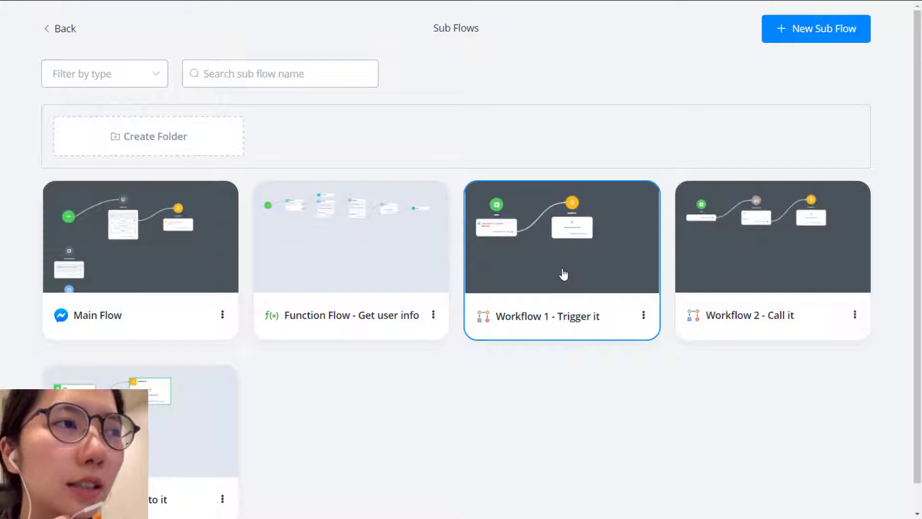
Open Workflow 2 - Call it and zoom in on its Start, Send Email #1 and Action #1 steps.
left_click(797, 233)
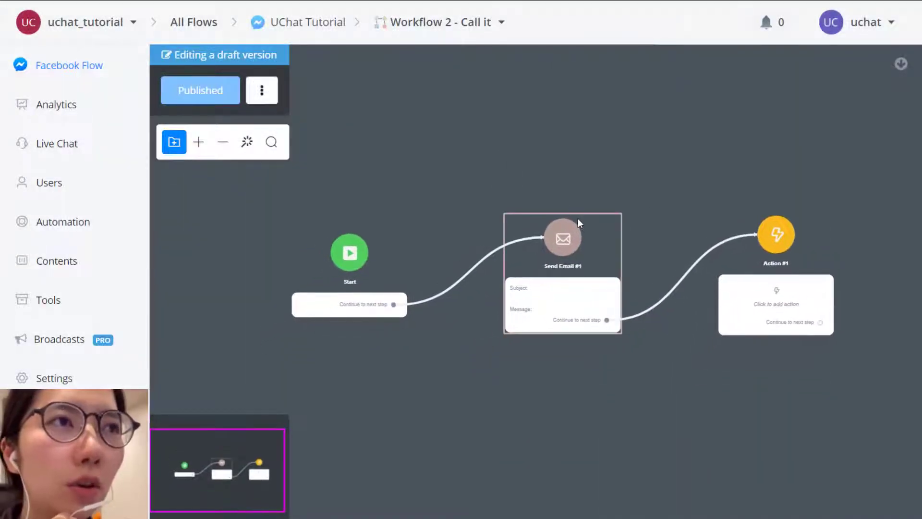
scroll(577, 218, "up", 2)
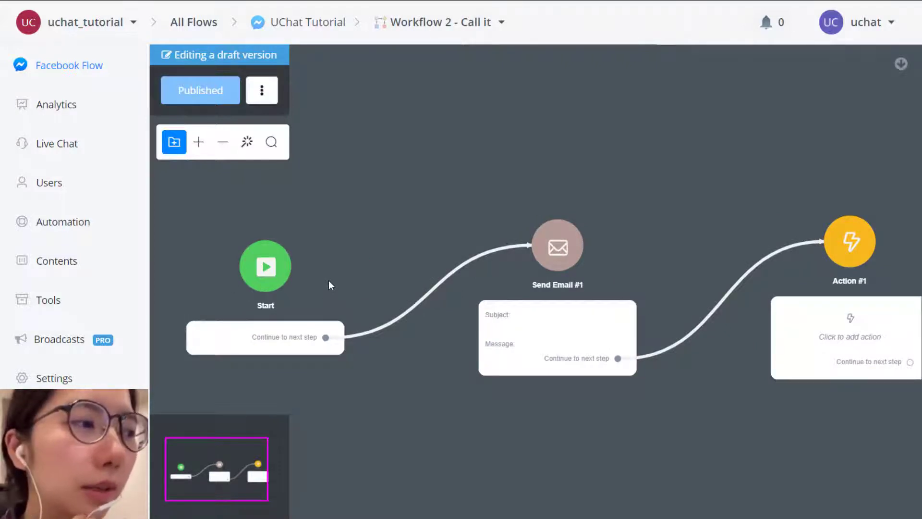
Point the Default Reply keyword to Workflow 2 - Call it under Automation > Keywords.
left_click(68, 226)
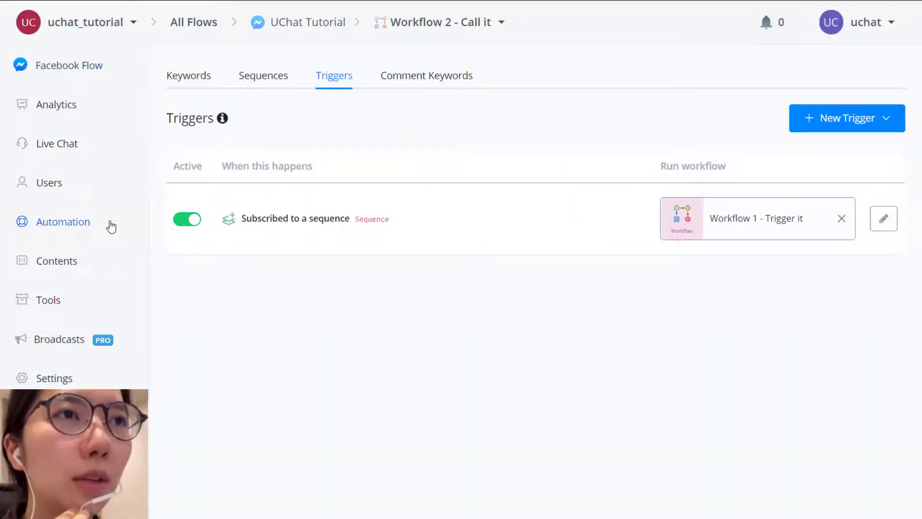
left_click(187, 87)
left_click(841, 218)
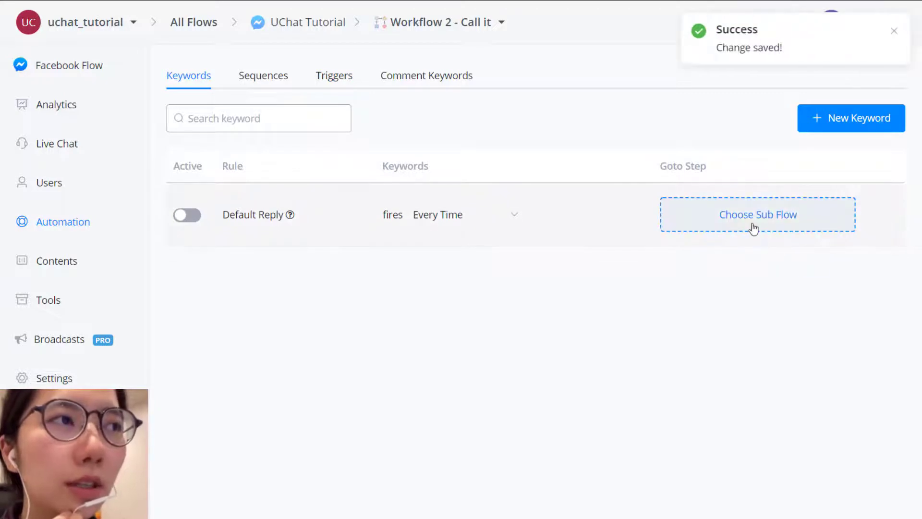
left_click(748, 223)
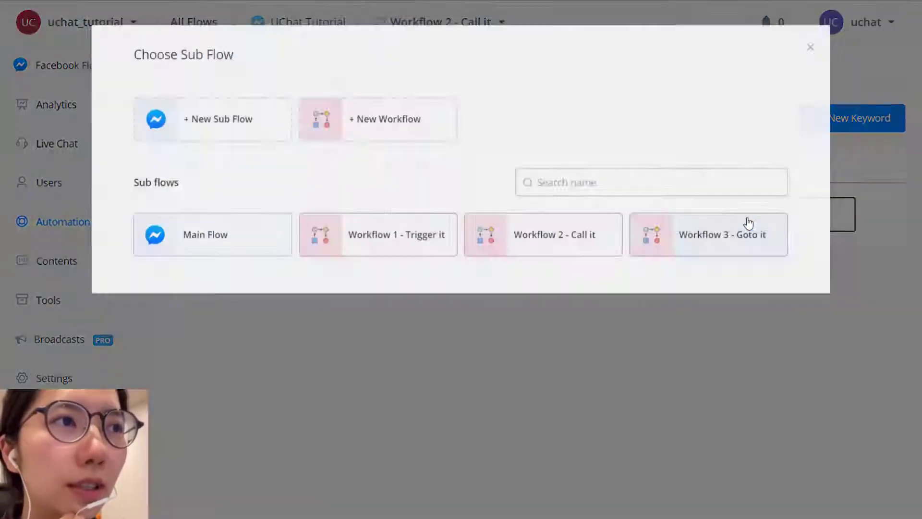
left_click(572, 239)
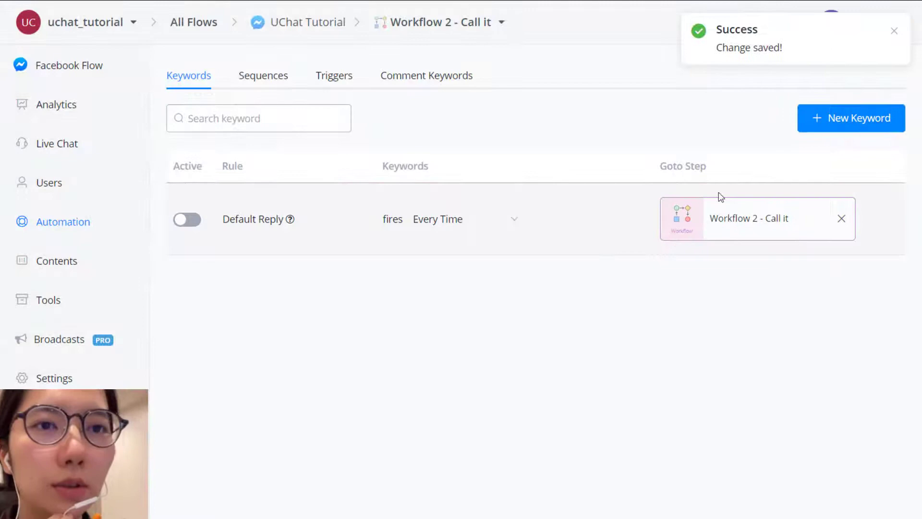
Add a message to Sequence that sends Workflow 2 - Call it.
left_click(270, 78)
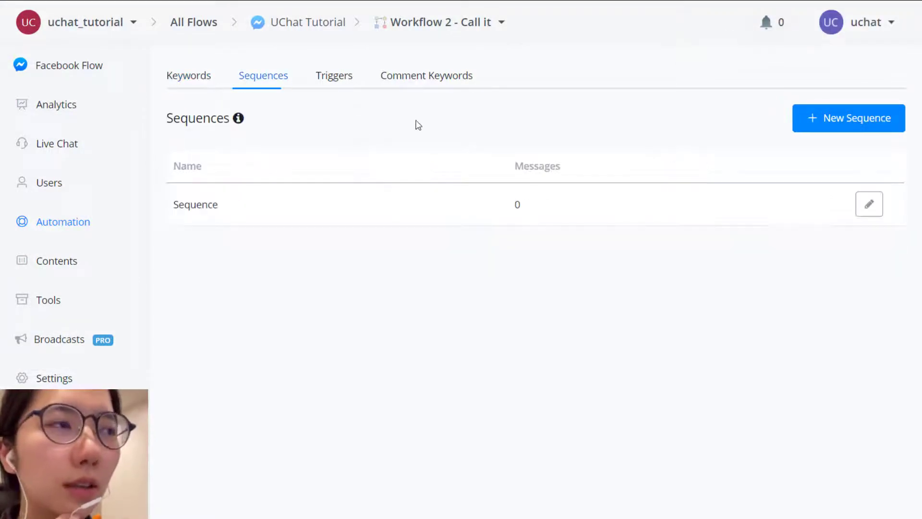
left_click(870, 204)
left_click(620, 212)
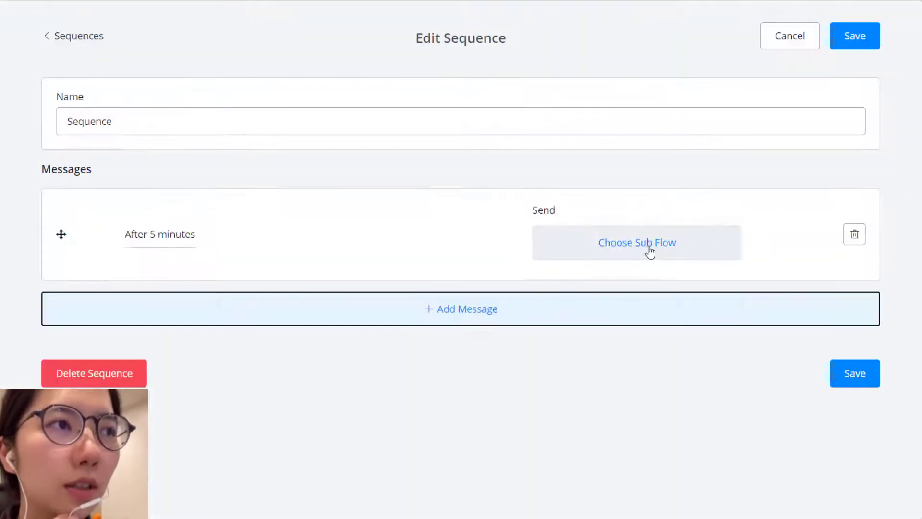
left_click(649, 249)
left_click(514, 251)
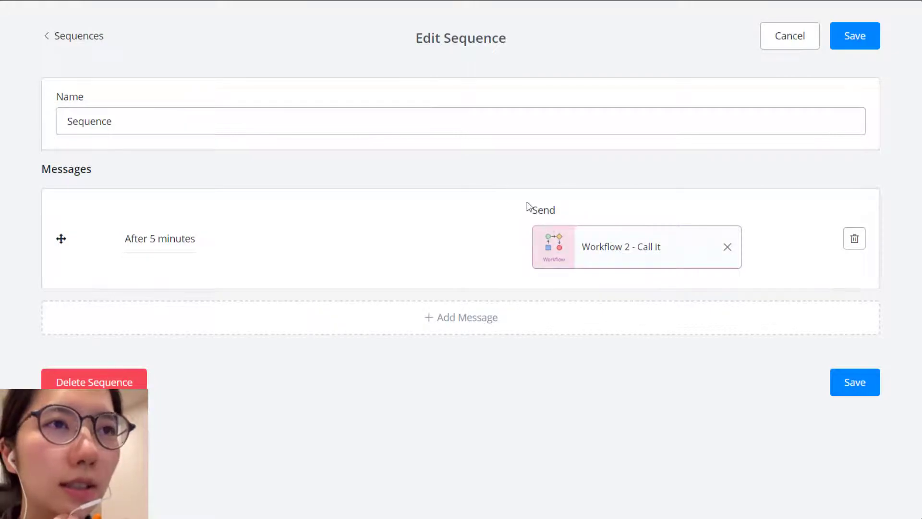
Discard the sequence edits and review the available trigger types on the Triggers tab.
left_click(789, 36)
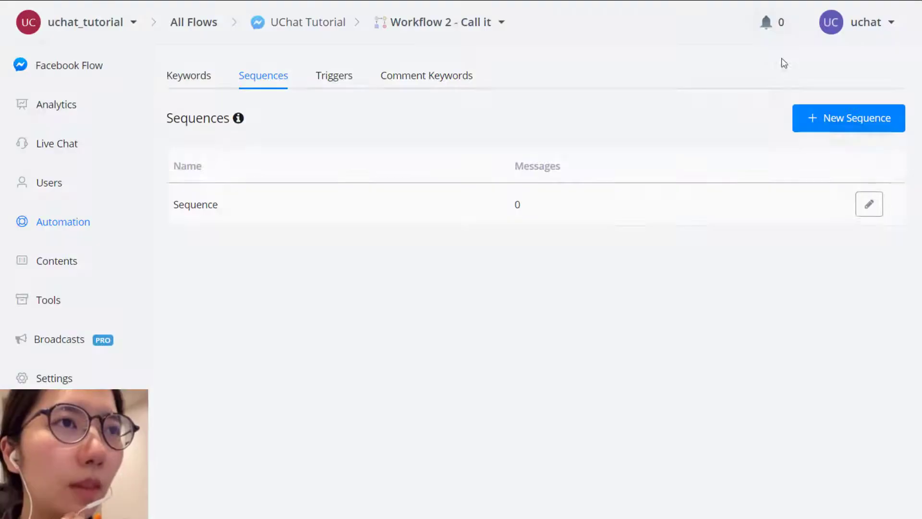
left_click(343, 84)
left_click(838, 130)
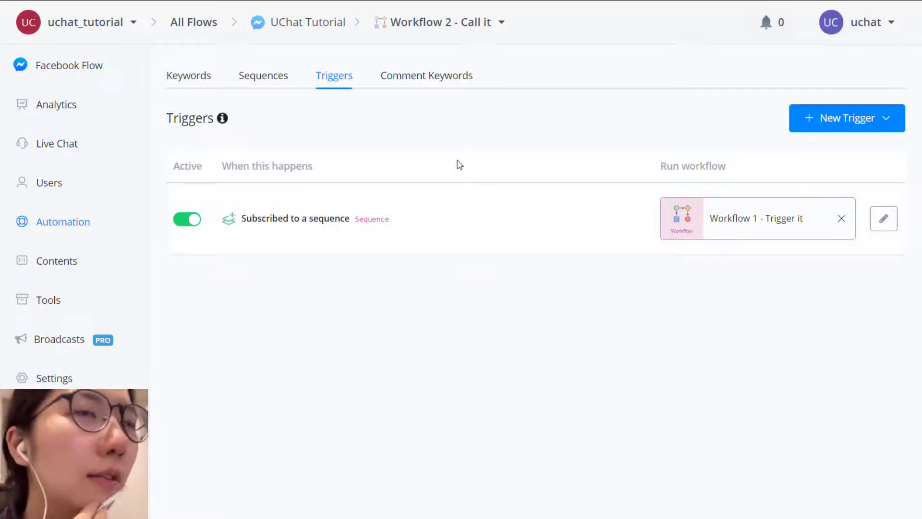
Draft a QR Code widget with opt-in flow Workflow 2 - Call it, then cancel it.
left_click(66, 305)
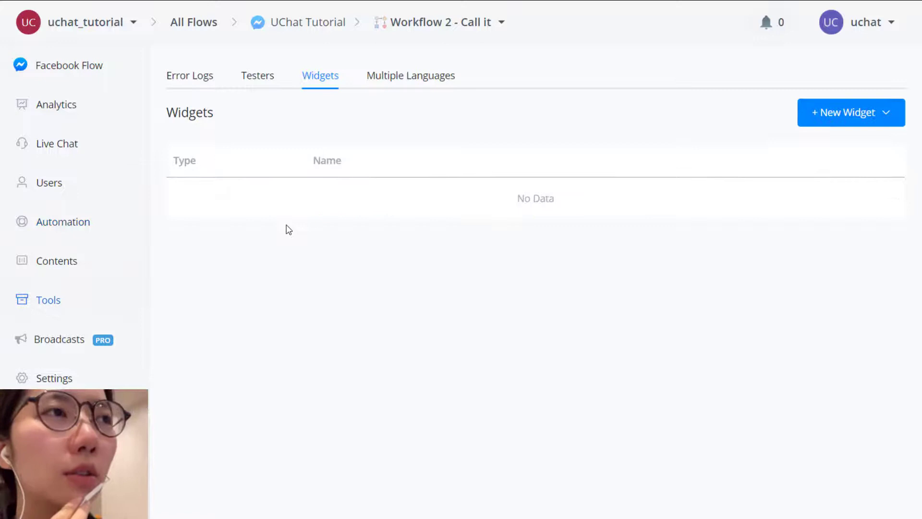
left_click(860, 124)
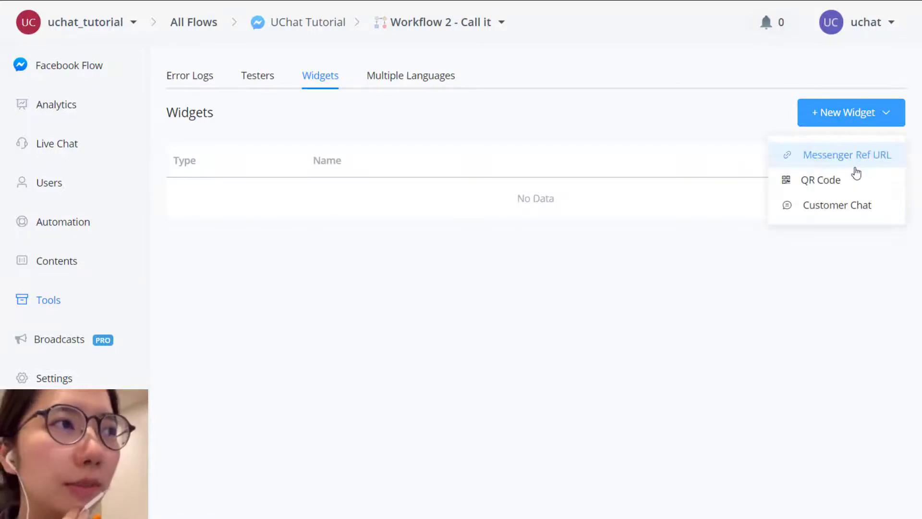
left_click(841, 183)
left_click(755, 134)
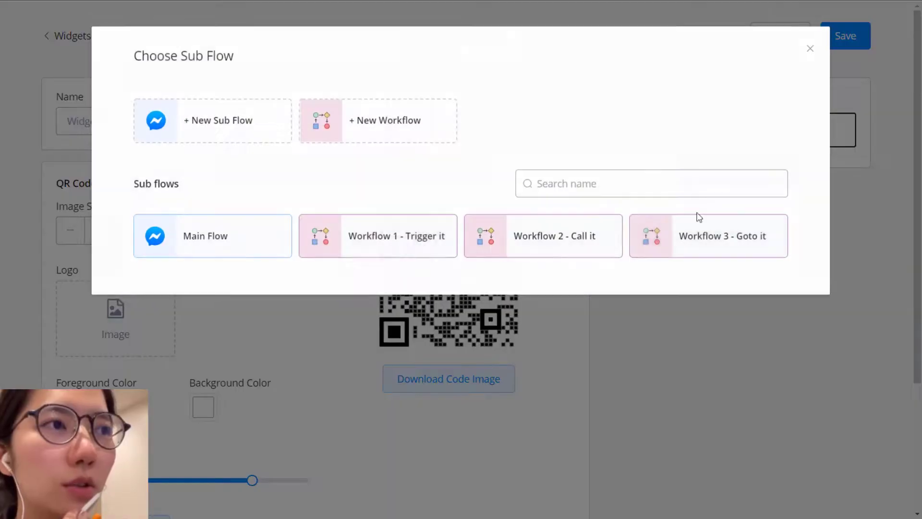
left_click(547, 239)
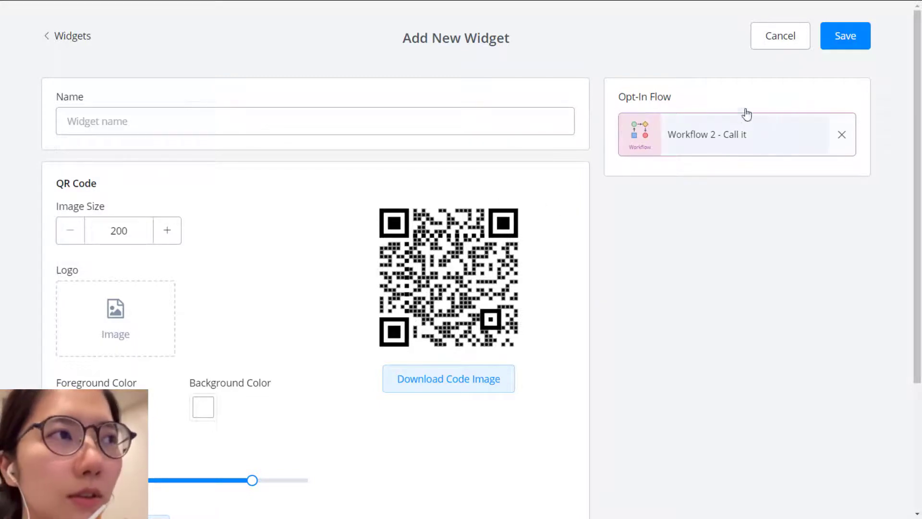
left_click(761, 44)
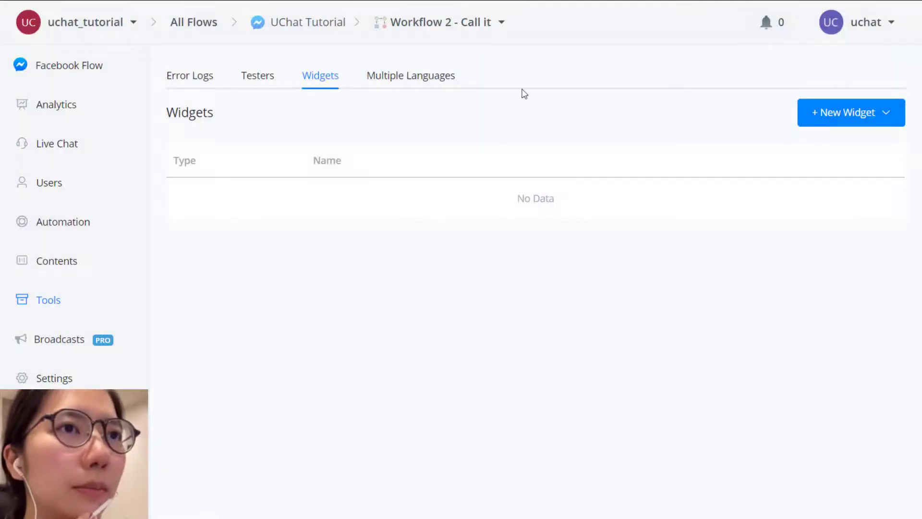
Look over Workflow 3 - Goto it, then reopen Main Flow with Welcome and Action #1 in view.
left_click(459, 25)
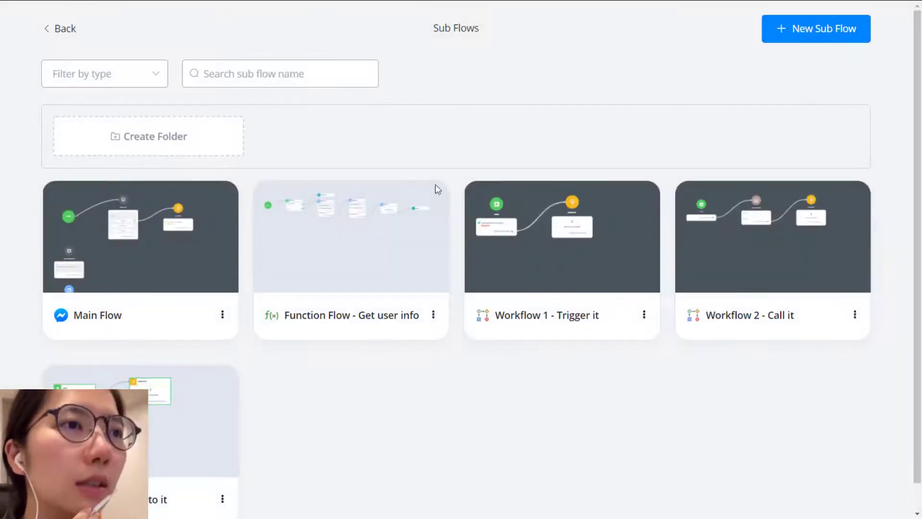
scroll(436, 216, "down", 1)
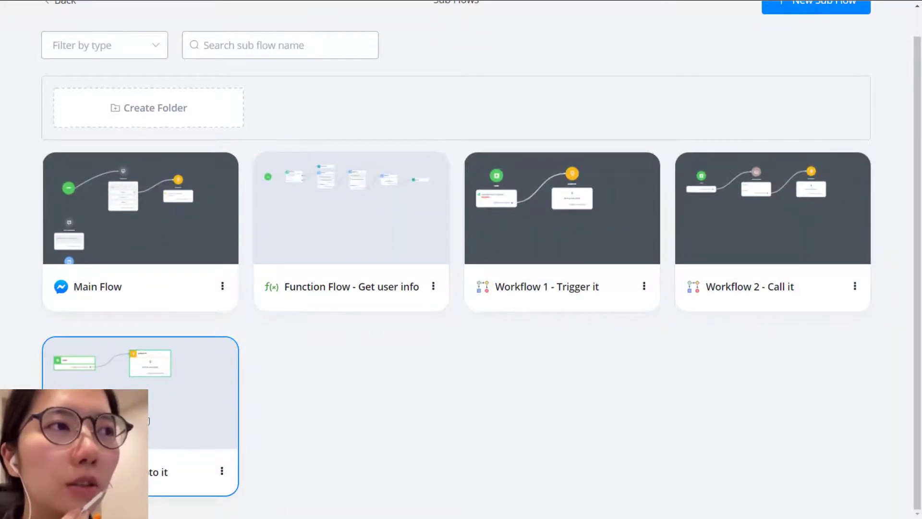
left_click(174, 405)
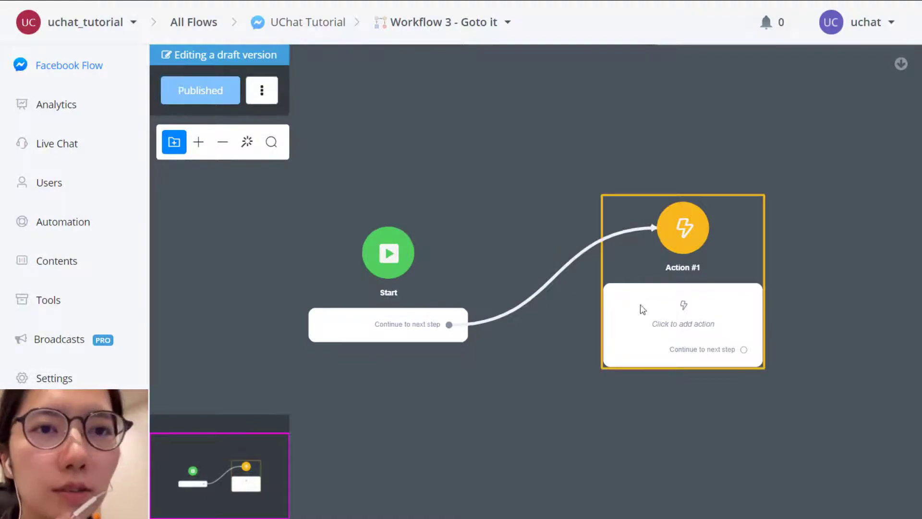
left_click(429, 25)
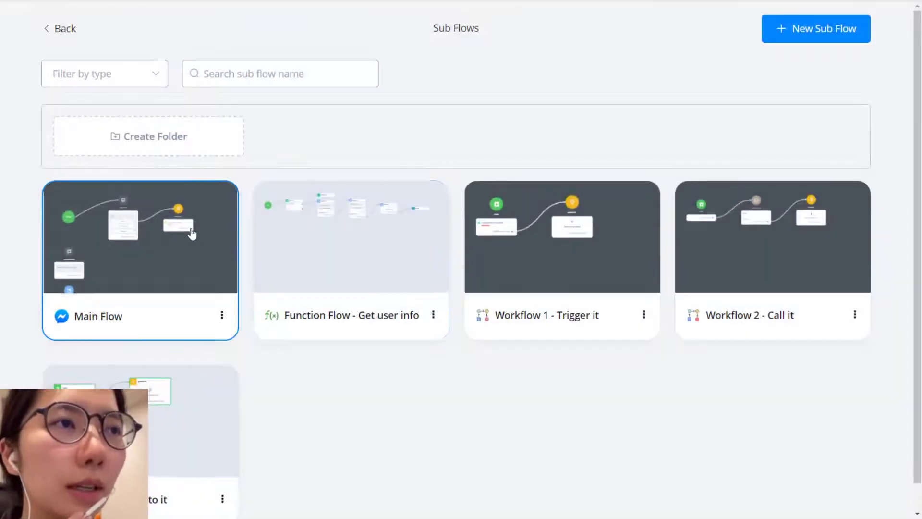
left_click(193, 234)
scroll(610, 239, "up", 5)
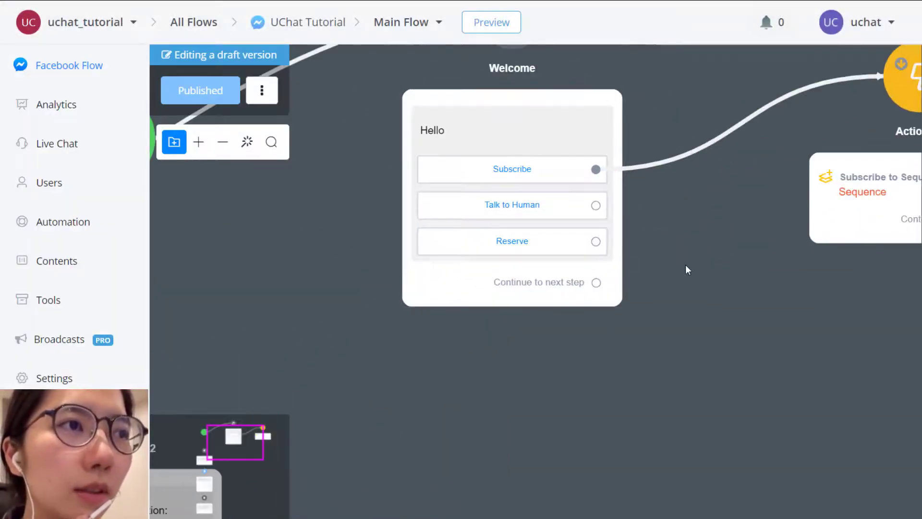
left_click_drag(684, 269, 603, 323)
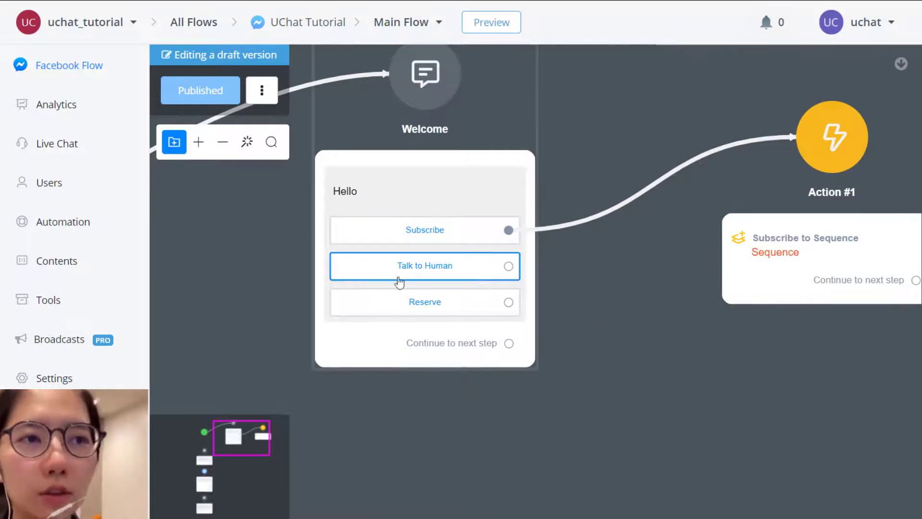
Move Send Message #3 beside Action #1 and link Talk to Human to it.
left_click_drag(509, 266, 622, 349)
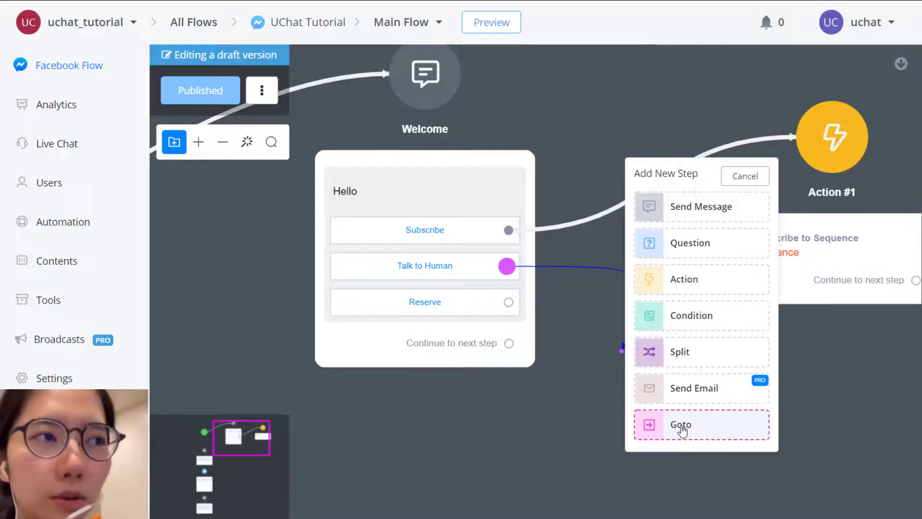
left_click(540, 471)
left_click_drag(539, 472, 591, 401)
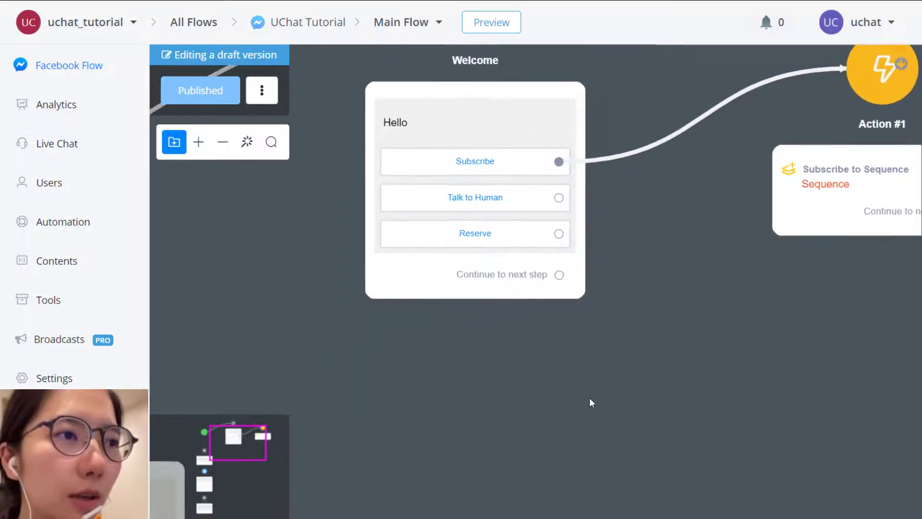
scroll(588, 365, "down", 3)
scroll(464, 408, "down", 3)
left_click_drag(387, 457, 620, 206)
scroll(502, 175, "up", 5)
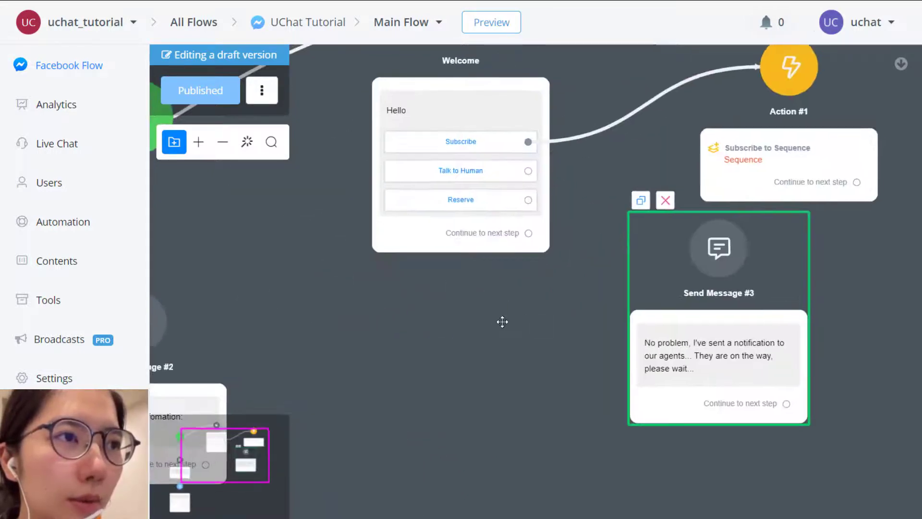
left_click_drag(462, 241, 658, 332)
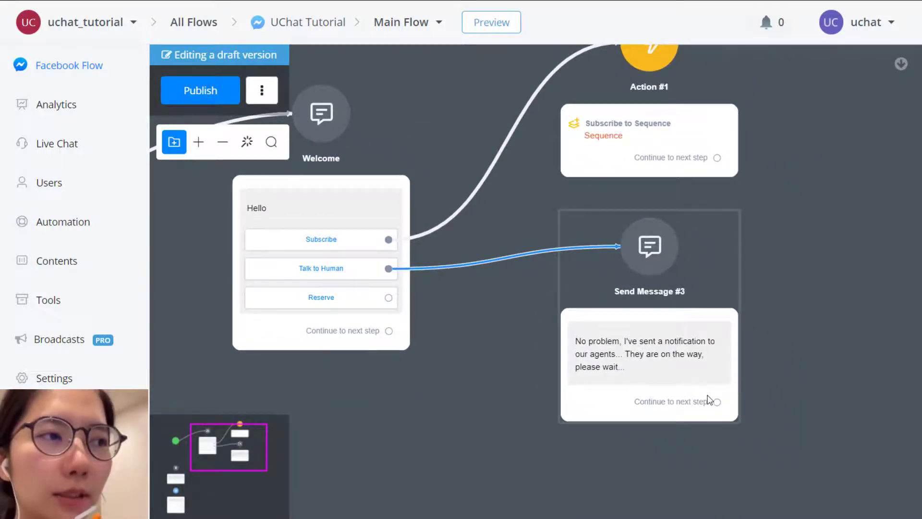
left_click_drag(718, 403, 807, 299)
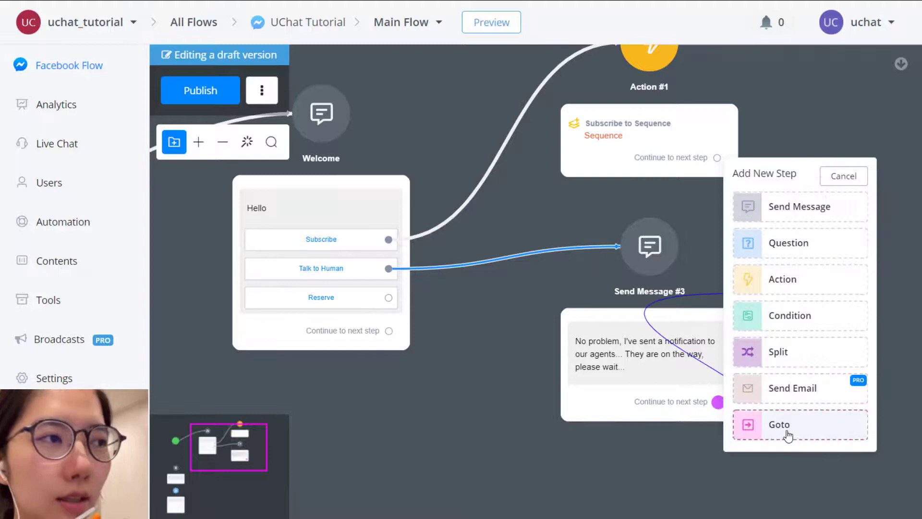
Add a Goto step after Send Message #3 that jumps to Workflow 3 - Goto it.
left_click(786, 432)
left_click(809, 171)
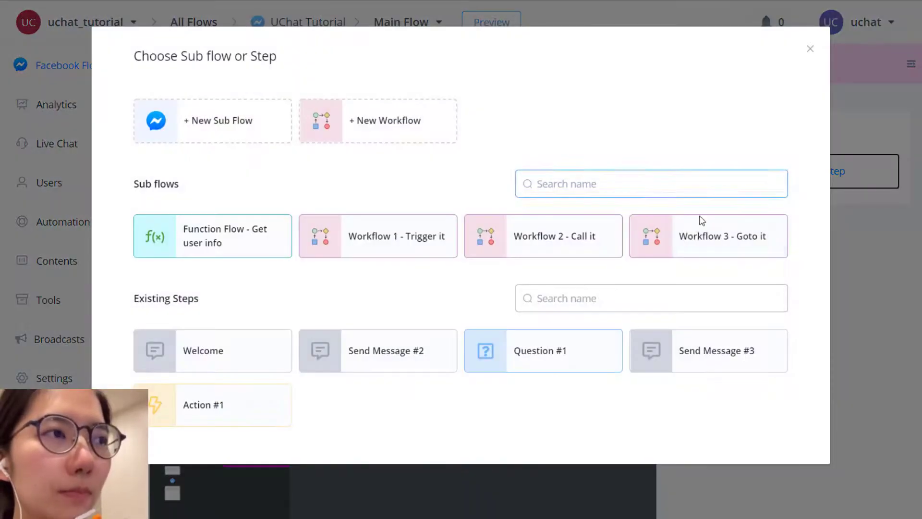
left_click(702, 220)
scroll(413, 445, "down", 3)
left_click_drag(414, 446, 519, 407)
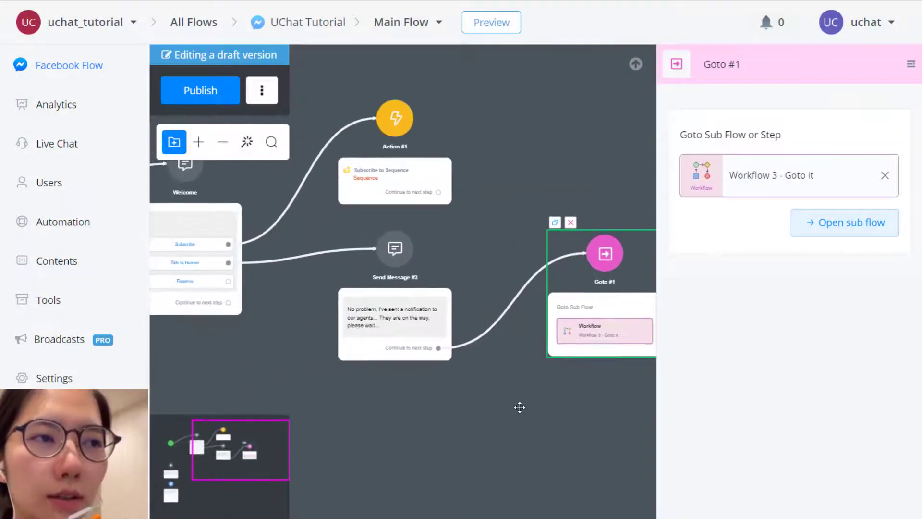
scroll(494, 416, "down", 2)
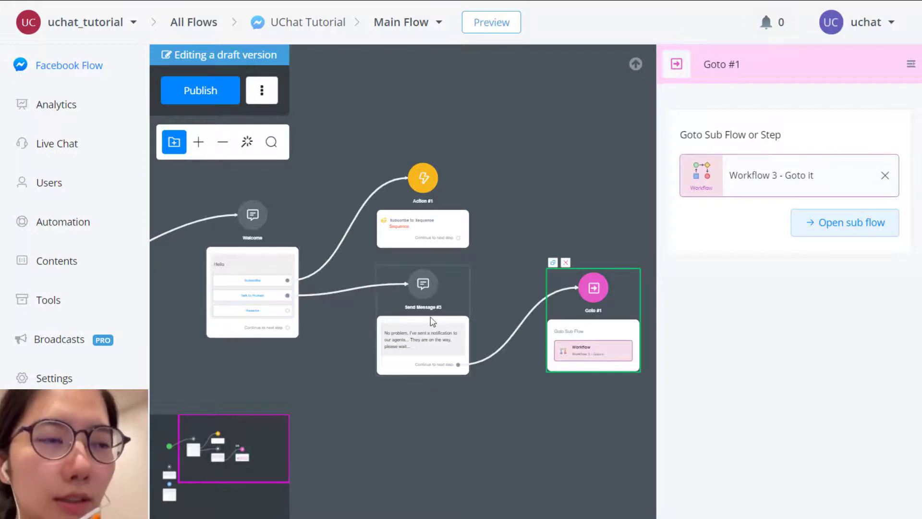
scroll(408, 342, "up", 2)
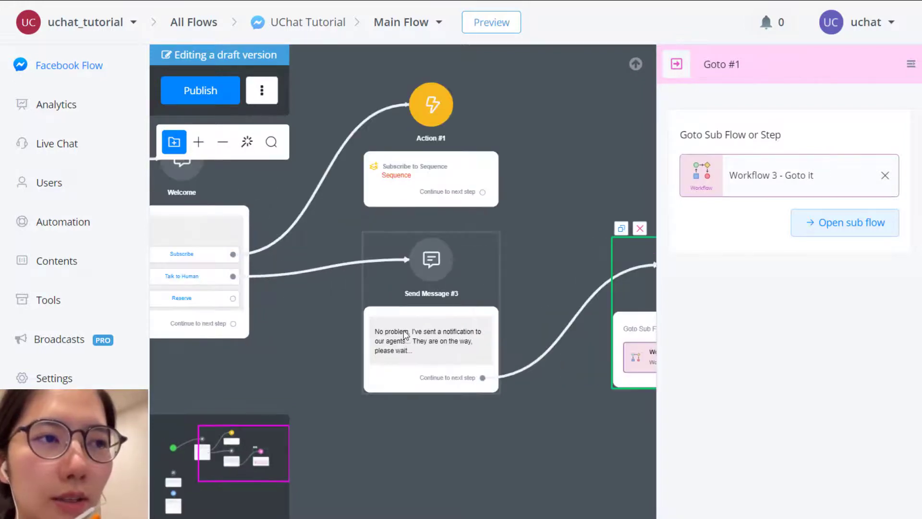
scroll(406, 335, "down", 1)
scroll(446, 330, "down", 1)
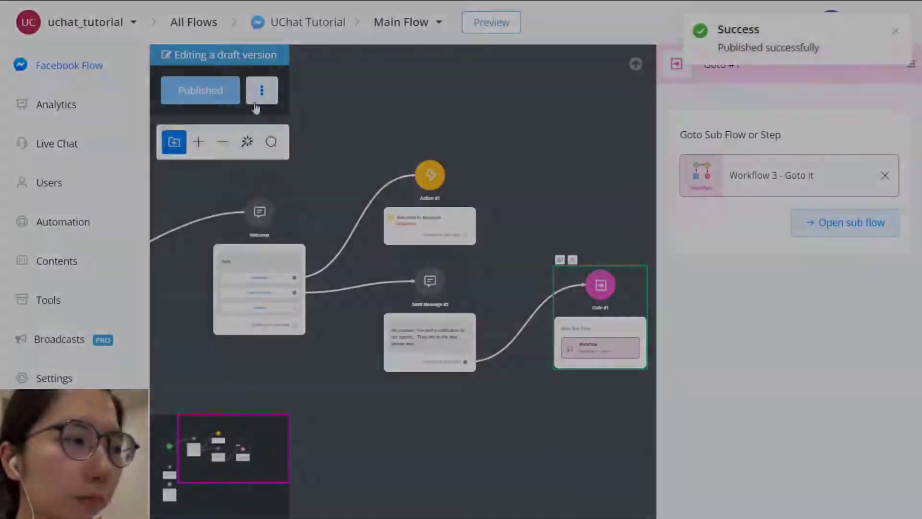
Publish the Main Flow, then open Function Flow - Get user info and select Condition #1.
left_click(261, 90)
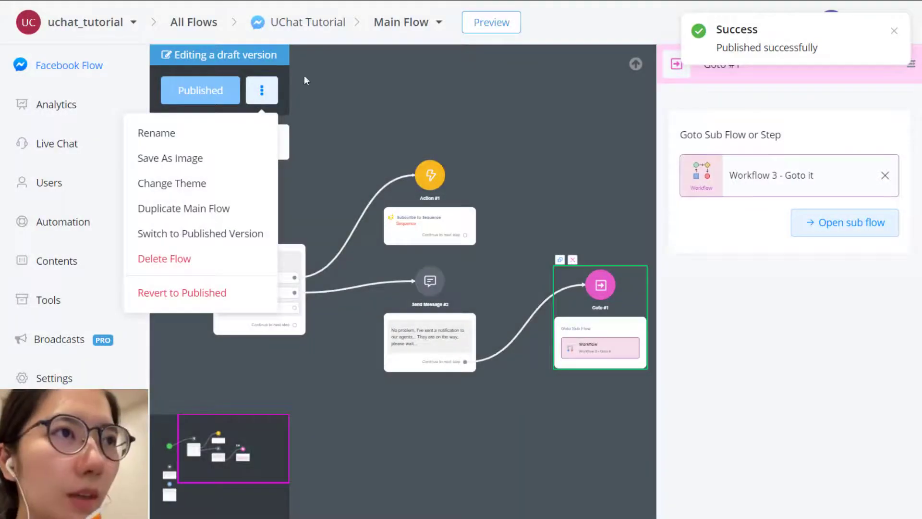
left_click(396, 35)
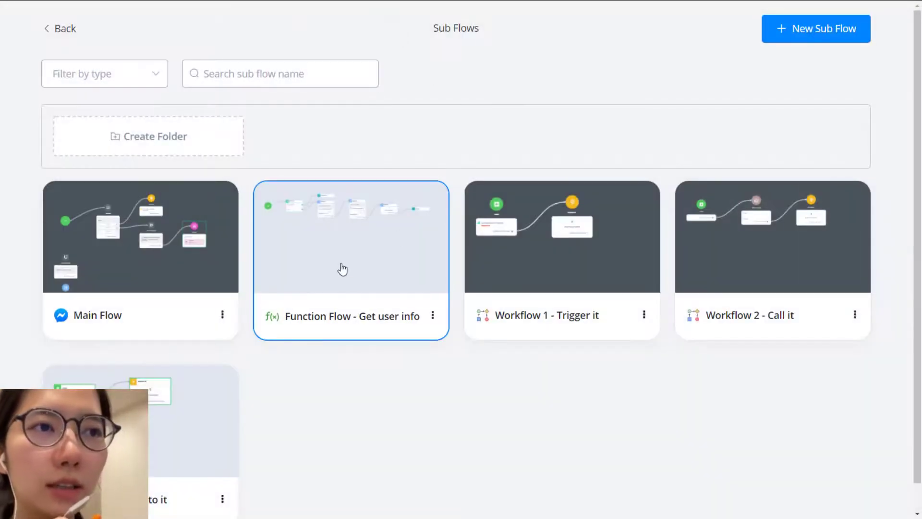
left_click(339, 260)
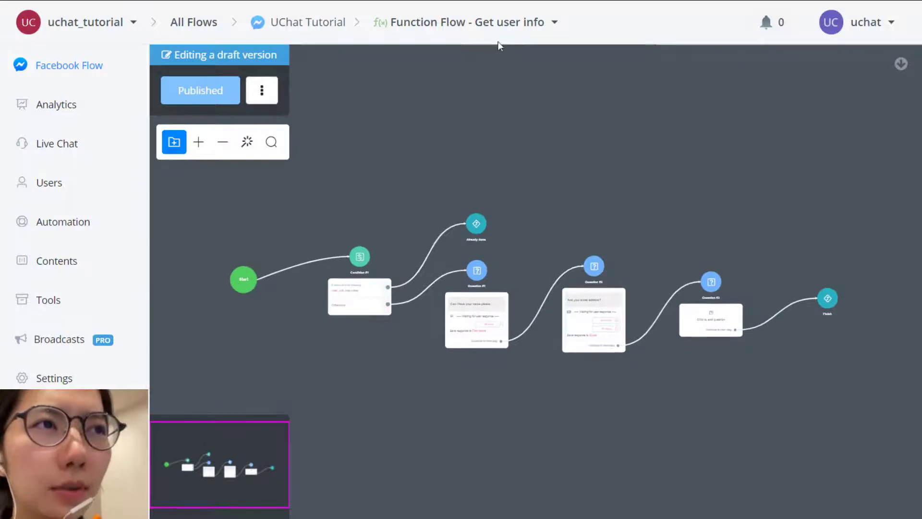
left_click(360, 256)
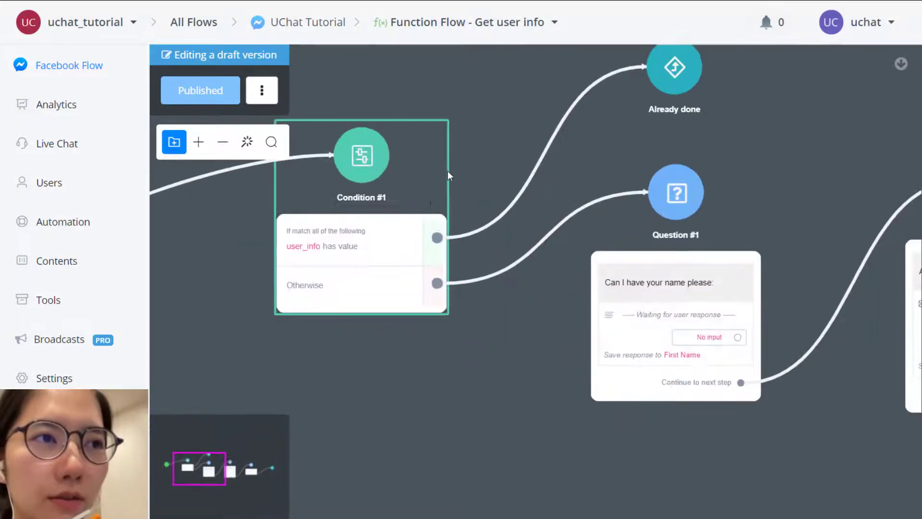
scroll(450, 223, "up", 1)
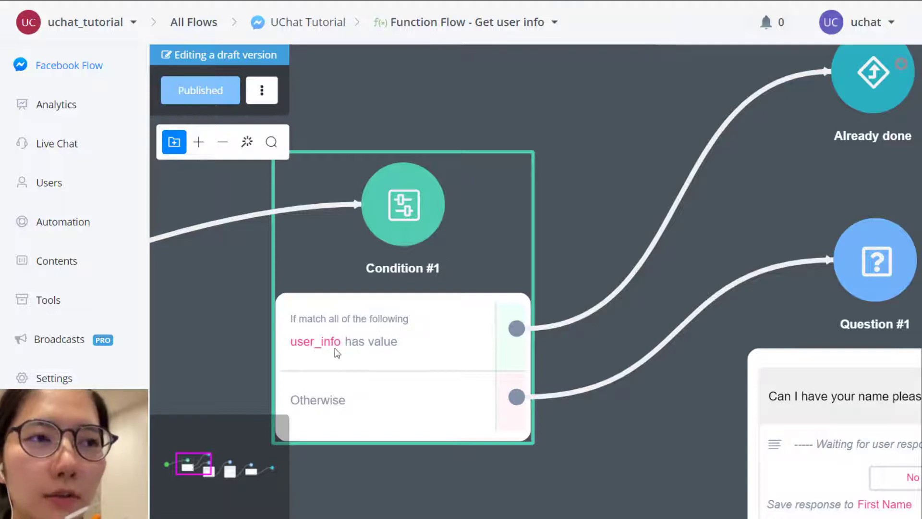
Delete the old Already done output step from the Get user info flow.
scroll(422, 365, "down", 2)
left_click_drag(524, 194, 376, 161)
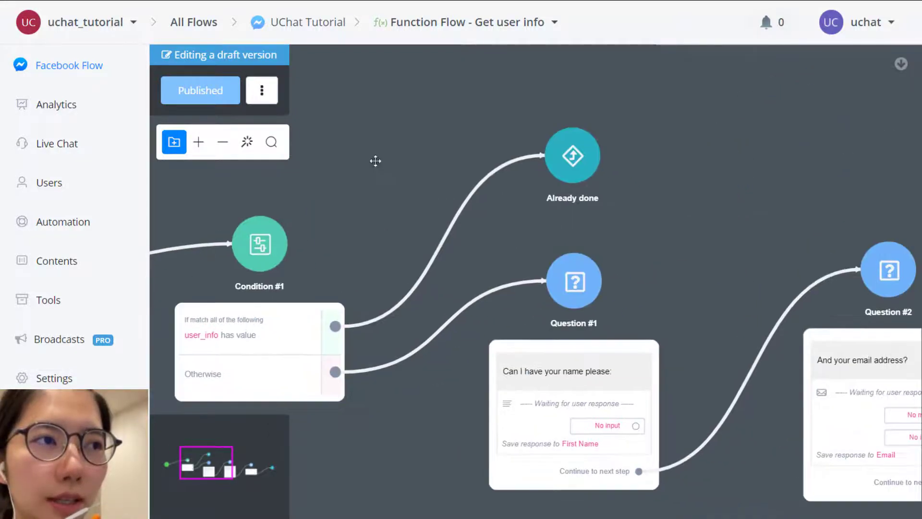
left_click(561, 155)
left_click(521, 109)
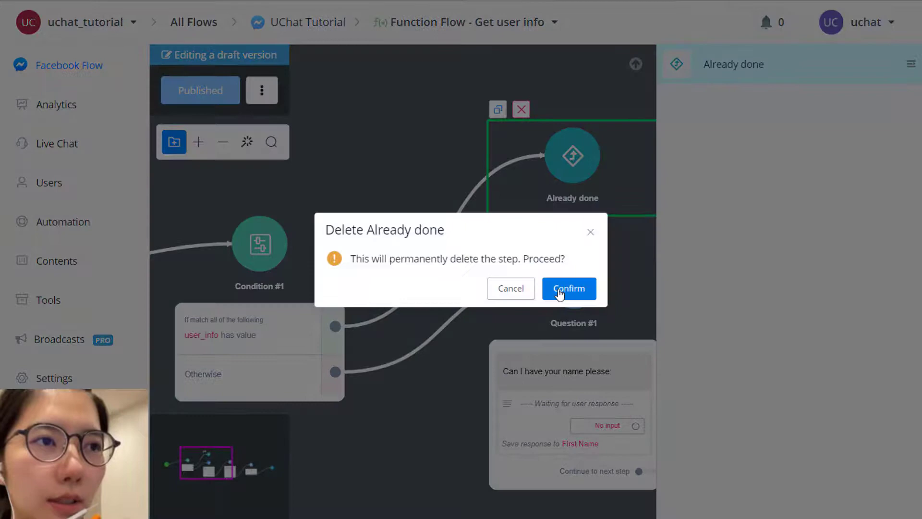
left_click(570, 289)
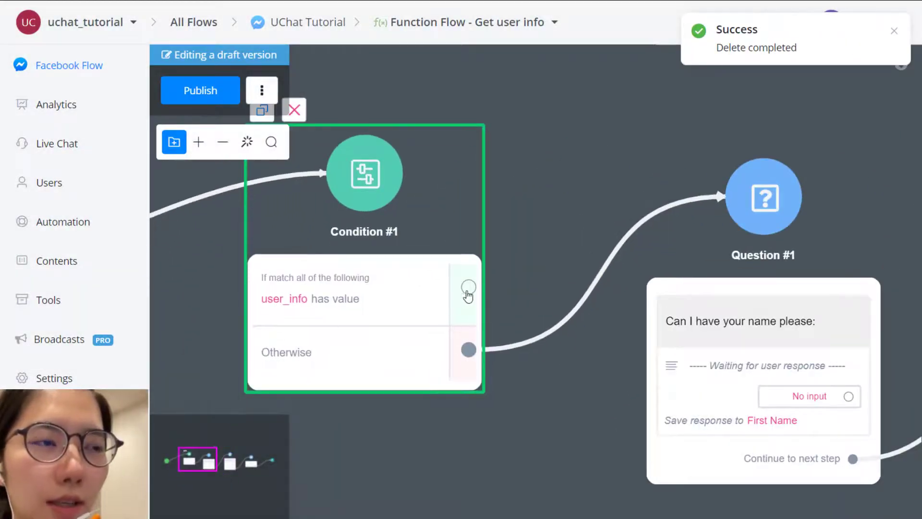
Add an Output step named 'Already Done' on Condition #1's user_info has value branch.
left_click_drag(469, 287, 537, 157)
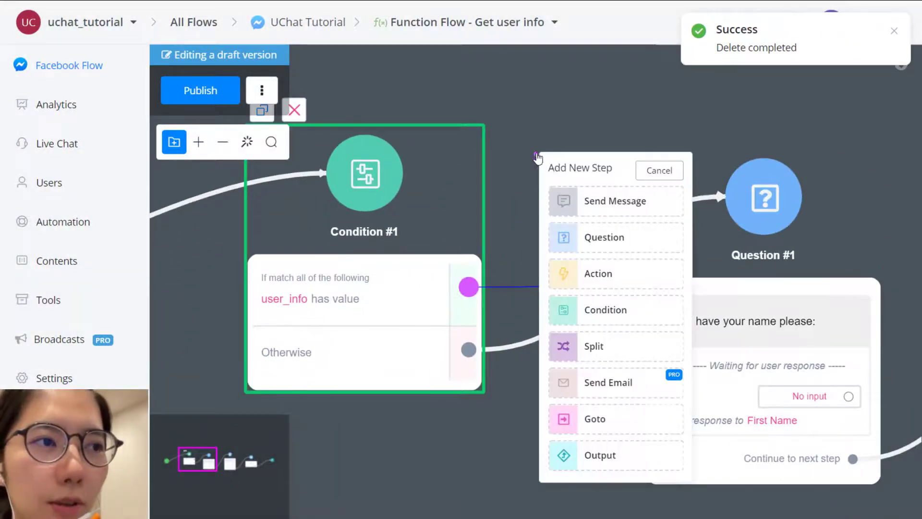
left_click(590, 454)
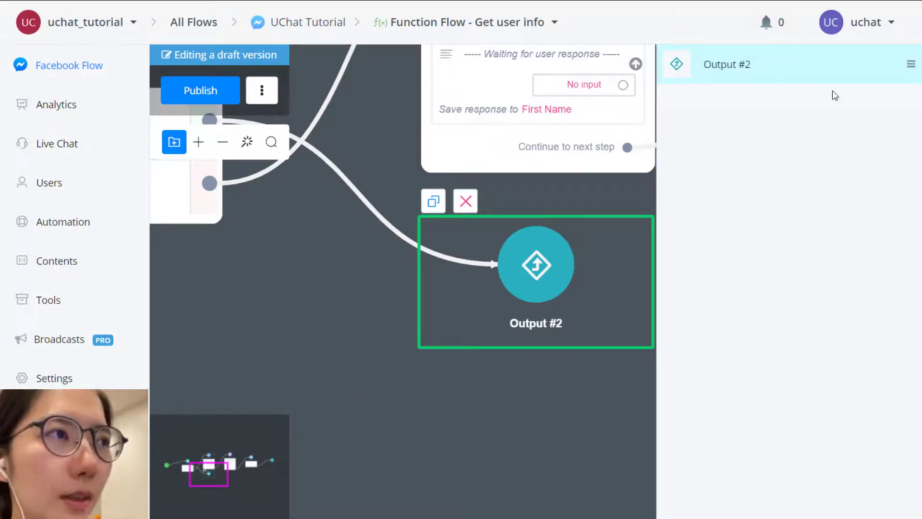
mouse_move(762, 62)
left_click_drag(762, 62, 618, 52)
type("Alrea")
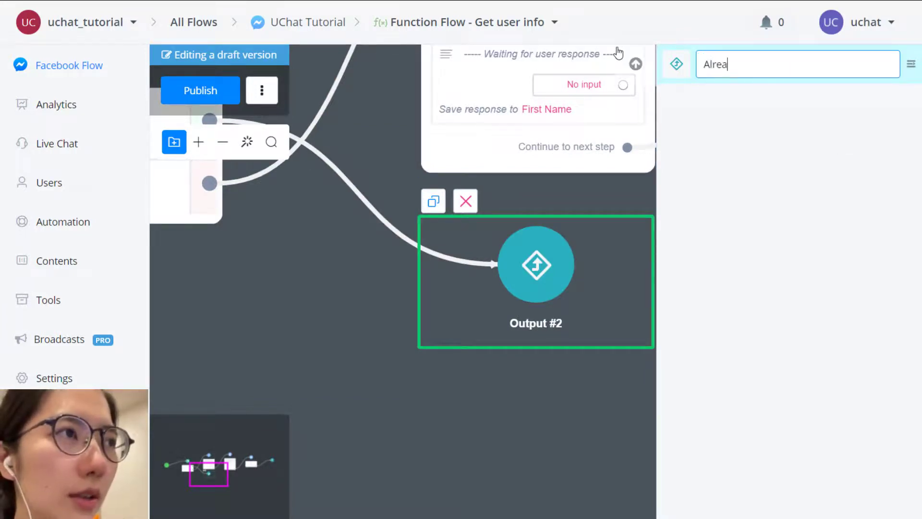
type("dy Done")
key("Return")
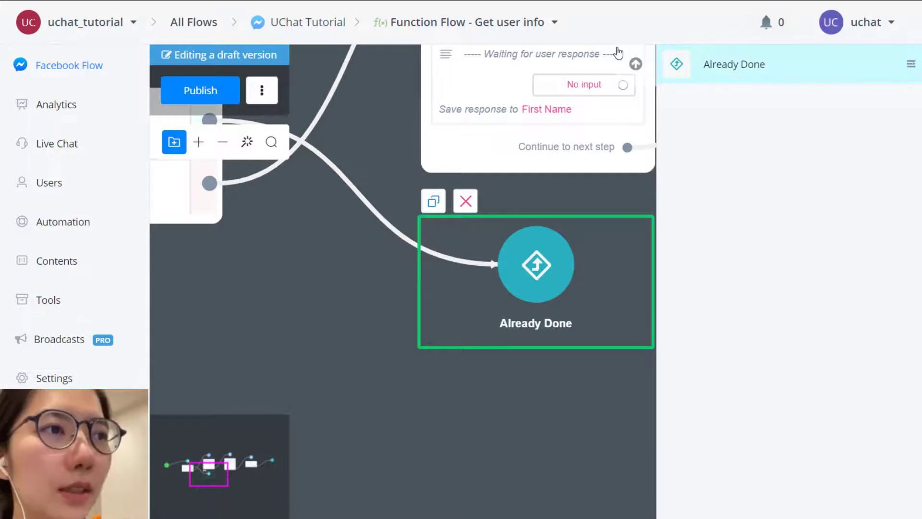
left_click(474, 432)
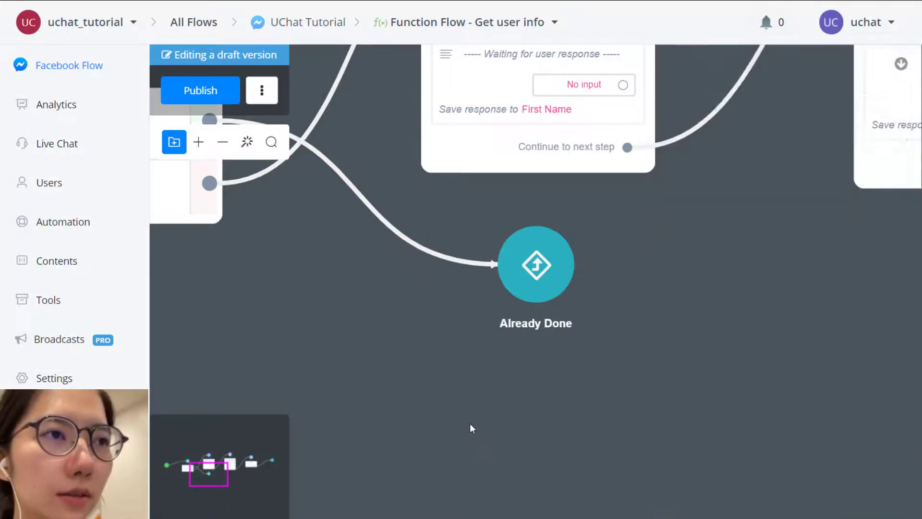
Pan across the Get user info flow and select the Finish output step after Question #3.
scroll(470, 422, "down", 2)
left_click_drag(363, 368, 436, 425)
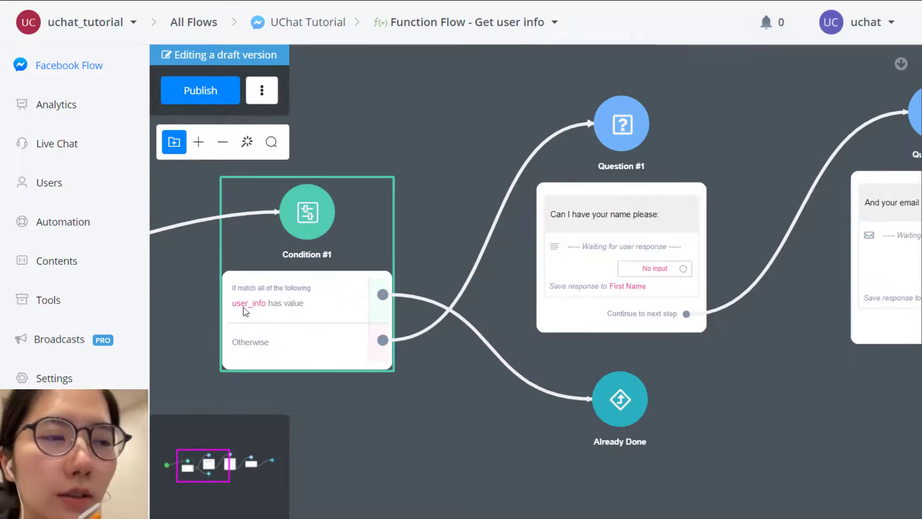
scroll(769, 156, "down", 2)
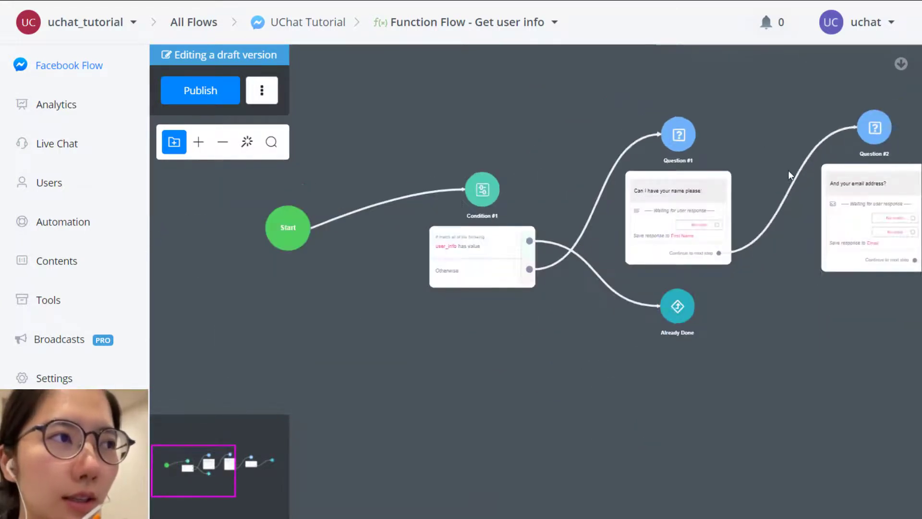
left_click_drag(763, 377, 548, 410)
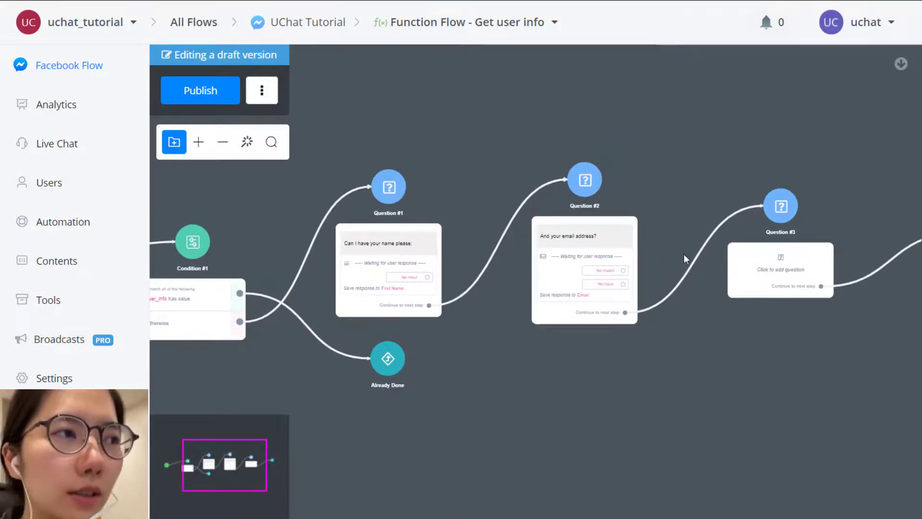
left_click_drag(765, 354, 486, 393)
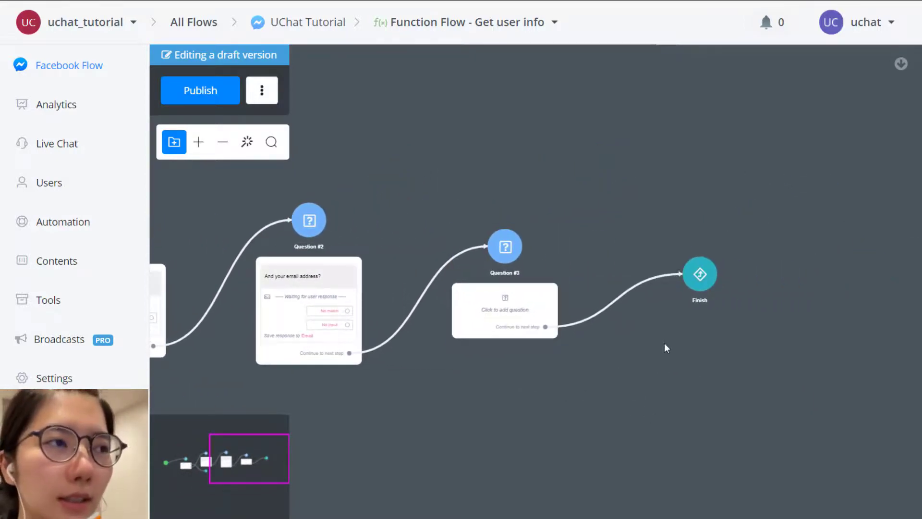
left_click(695, 284)
scroll(570, 340, "up", 3)
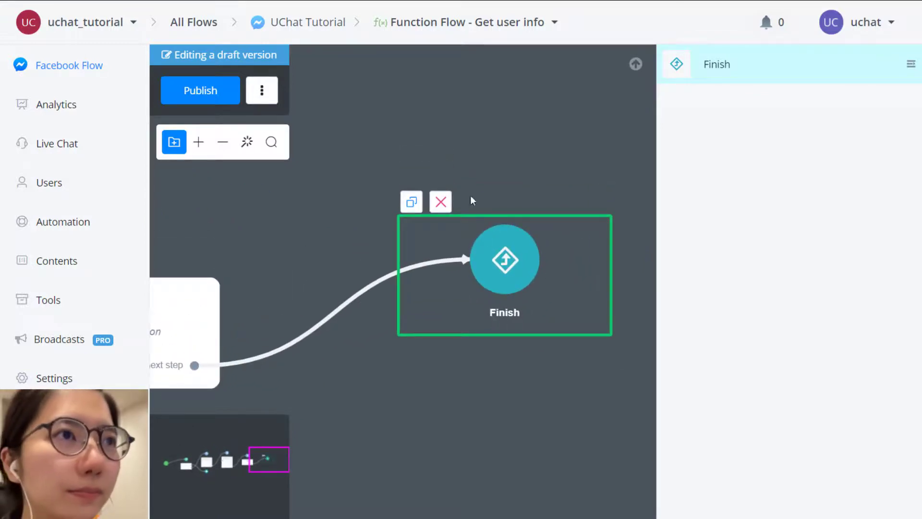
Publish the Get user info function flow, reopen Main Flow, and select the Welcome message step.
left_click(227, 90)
left_click(442, 22)
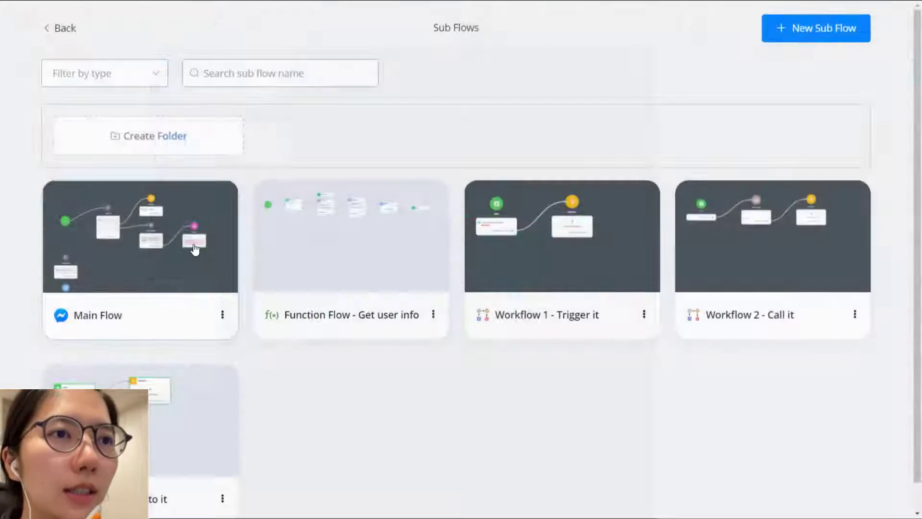
left_click(133, 263)
scroll(475, 369, "up", 4)
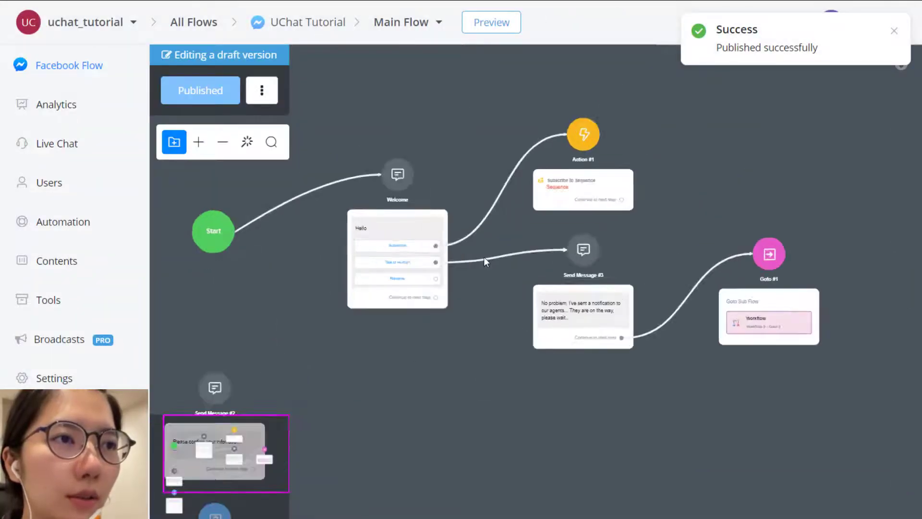
scroll(459, 320, "up", 2)
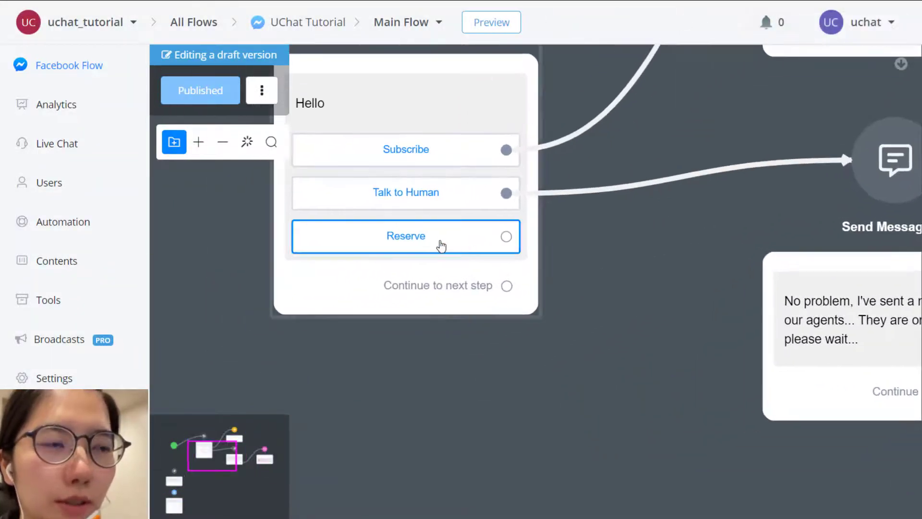
left_click(441, 245)
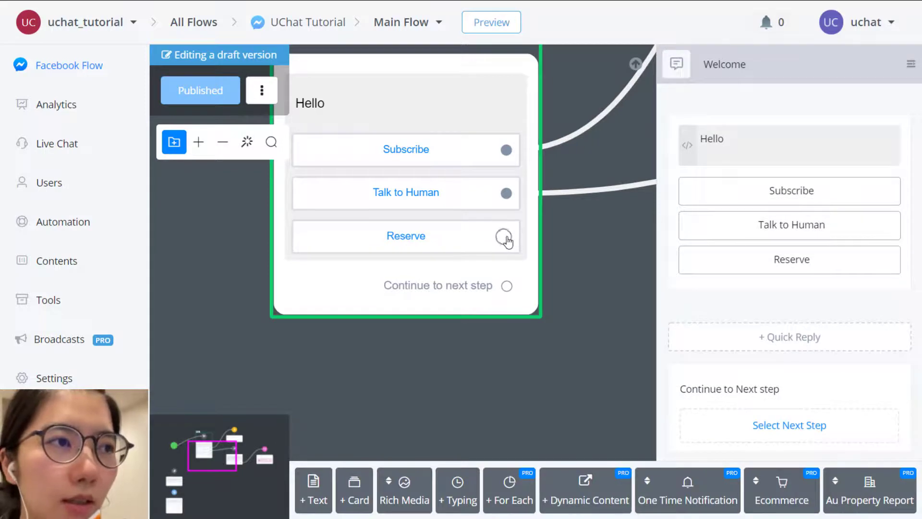
Link the Reserve button to a new Goto #2 step targeting Function Flow - Get user info.
left_click_drag(504, 237, 606, 360)
left_click(665, 426)
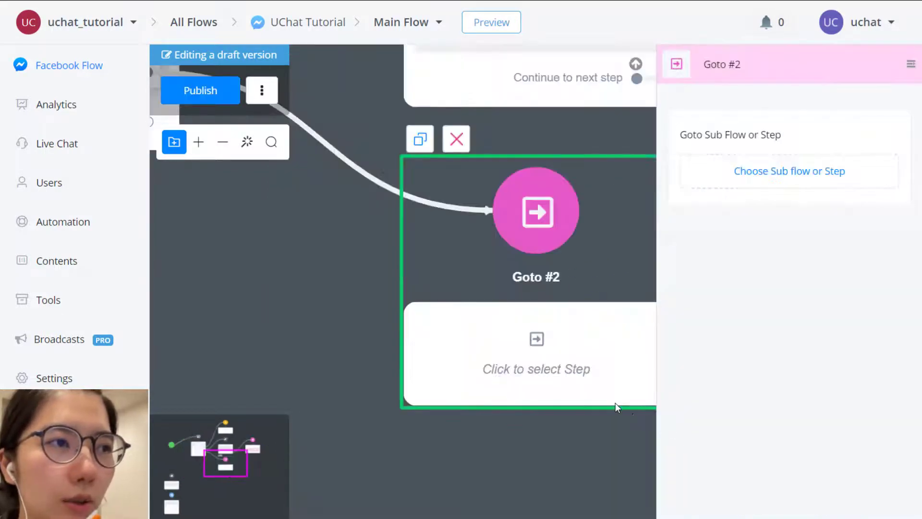
left_click(783, 186)
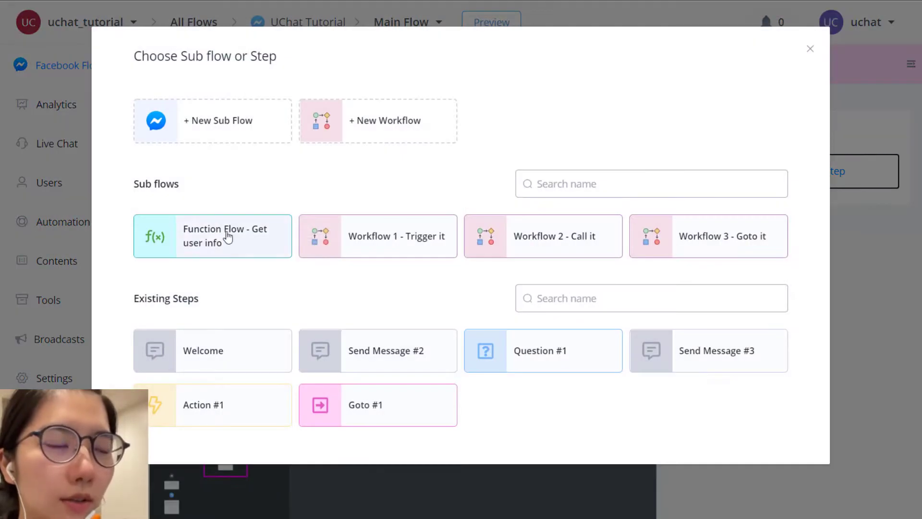
left_click(220, 238)
scroll(333, 334, "down", 3)
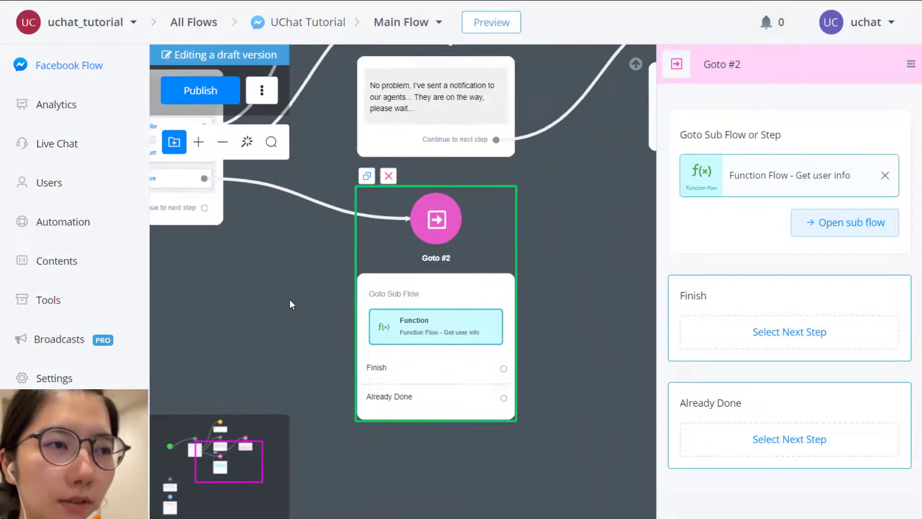
scroll(423, 336, "up", 3)
left_click_drag(564, 319, 395, 385)
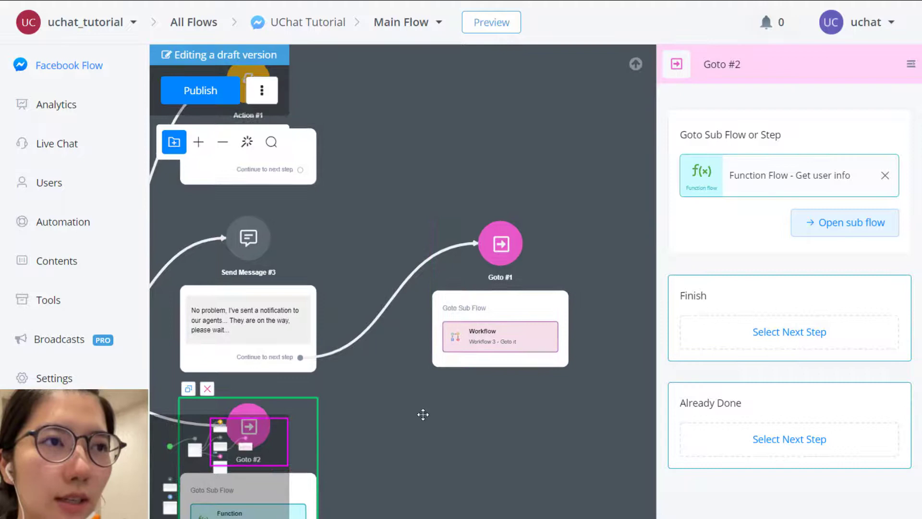
scroll(423, 414, "up", 3)
Move Send Message #2 below Goto #2 and connect the Already Done output to it.
scroll(528, 418, "down", 5)
scroll(477, 276, "up", 3)
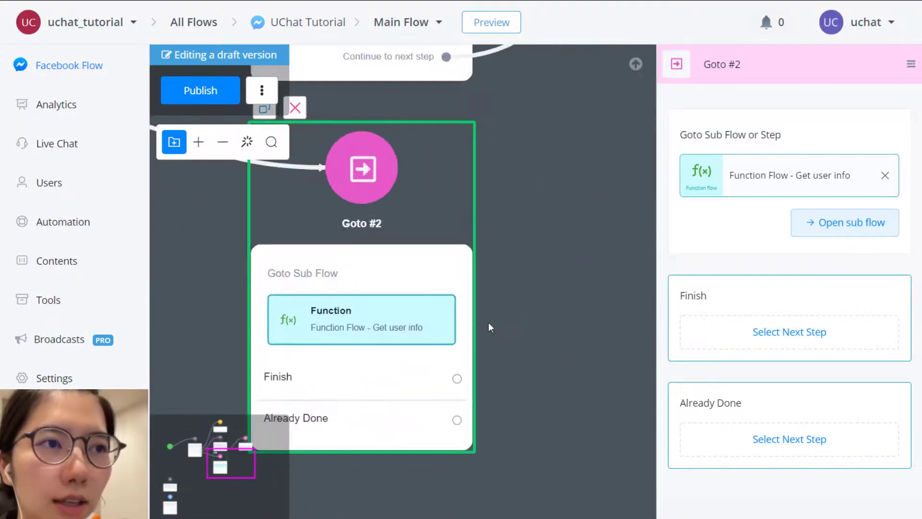
left_click_drag(489, 327, 605, 280)
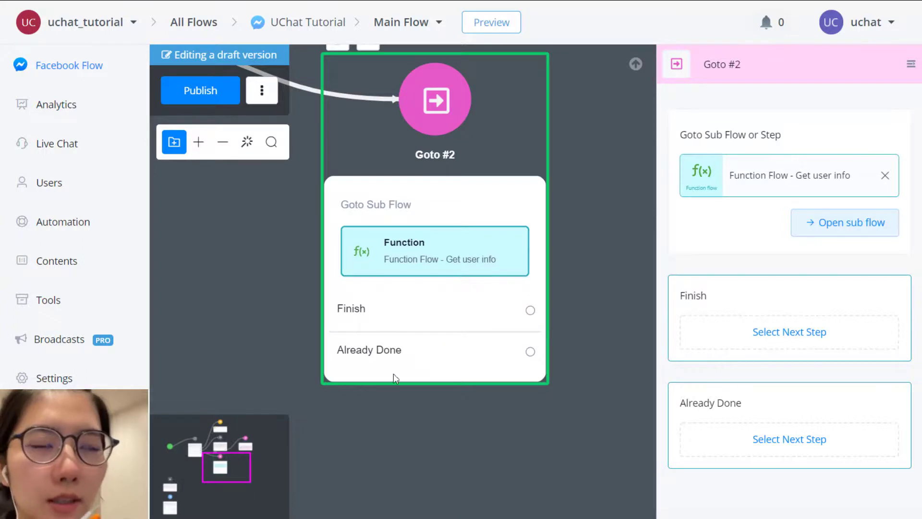
scroll(612, 347, "down", 3)
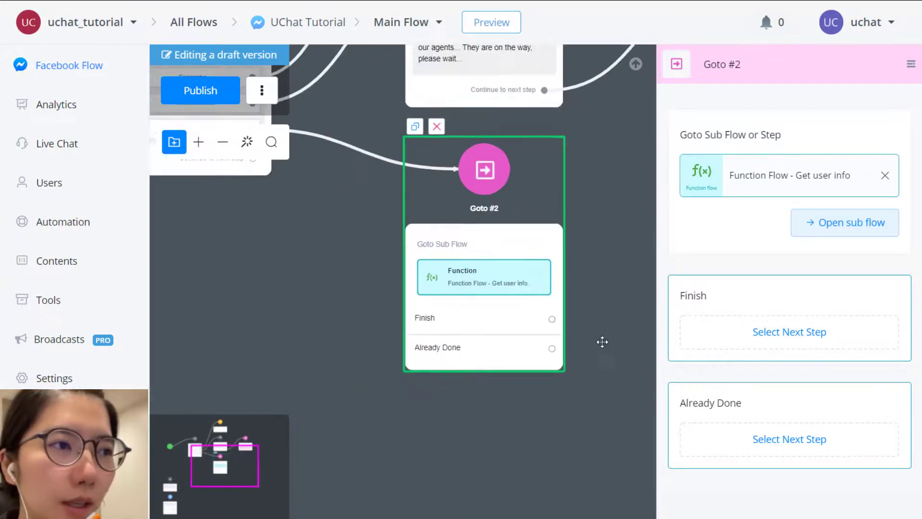
left_click_drag(601, 341, 480, 329)
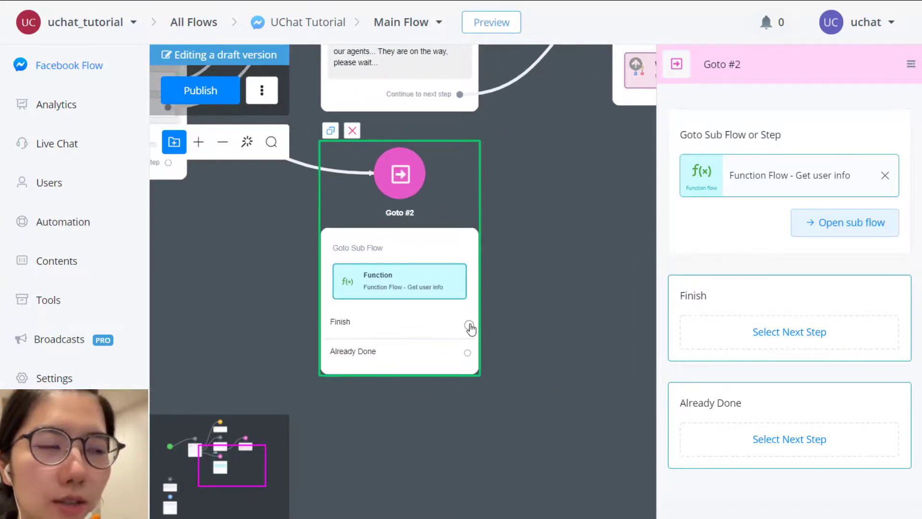
scroll(426, 379, "down", 3)
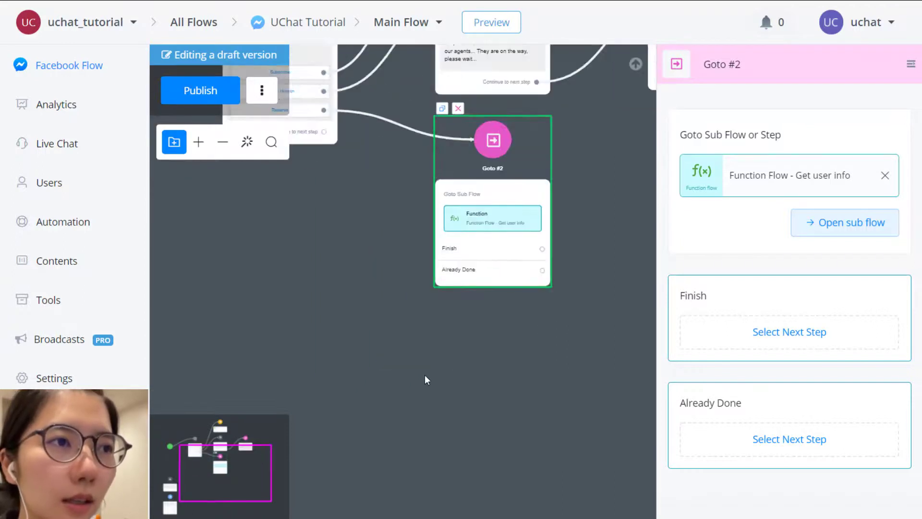
left_click_drag(426, 379, 470, 317)
scroll(470, 317, "down", 1)
scroll(447, 280, "down", 2)
scroll(447, 280, "left", 2)
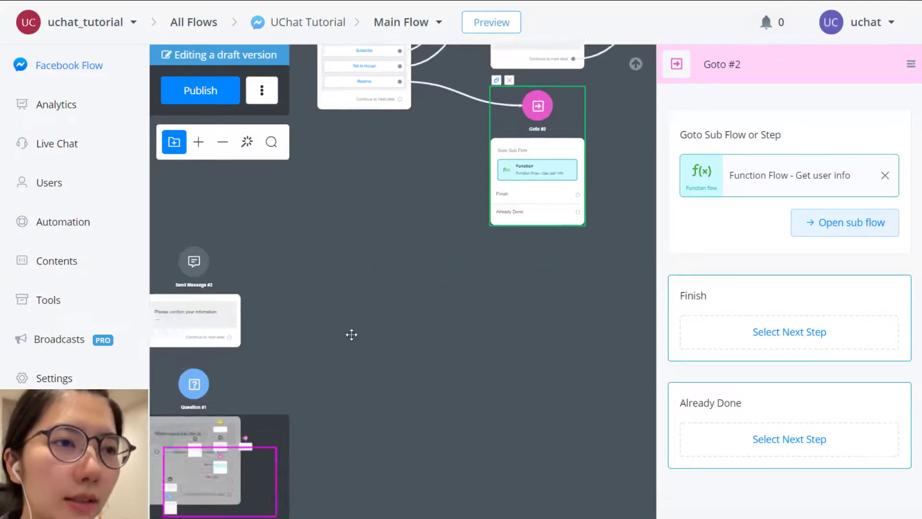
left_click_drag(264, 289, 585, 313)
scroll(357, 263, "right", 4)
scroll(356, 264, "up", 1)
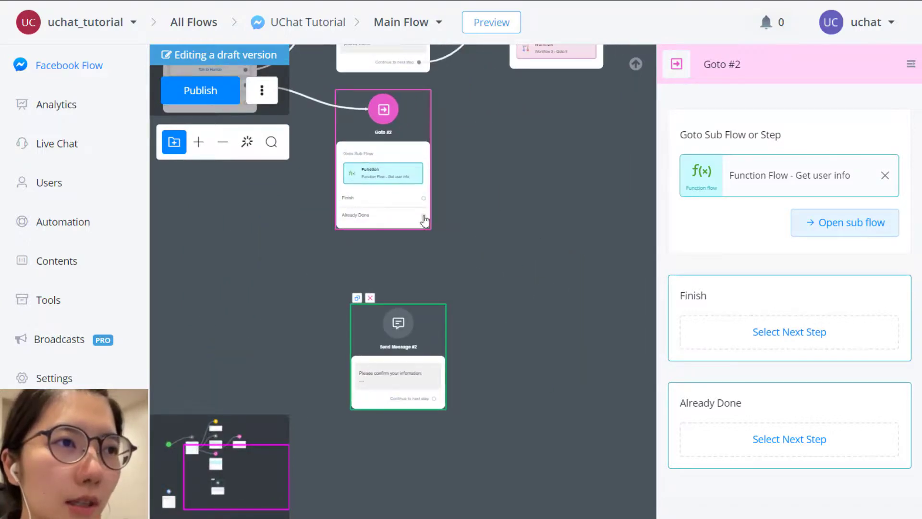
left_click_drag(423, 219, 418, 317)
Move Question #1 beside Goto #2, connect the Finish output to it, and publish Main Flow.
scroll(413, 312, "up", 1)
scroll(413, 312, "right", 1)
scroll(489, 324, "up", 4)
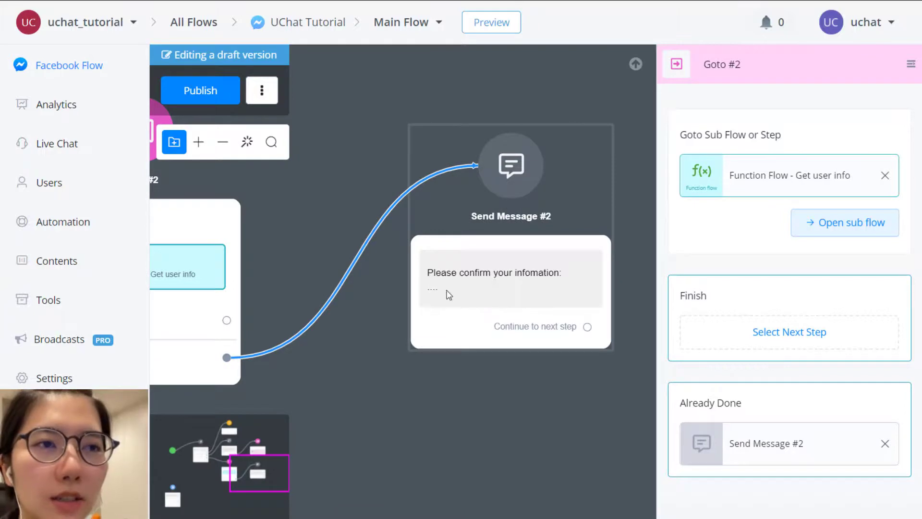
scroll(502, 341, "down", 5)
left_click_drag(341, 423, 482, 298)
scroll(376, 343, "left", 5)
left_click_drag(225, 335, 560, 357)
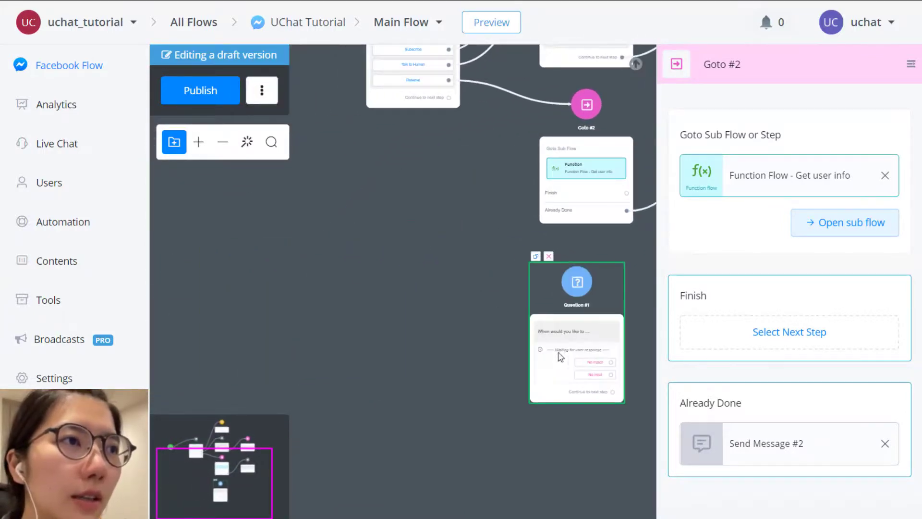
scroll(335, 311, "right", 2)
scroll(336, 311, "up", 3)
left_click_drag(297, 238, 274, 267)
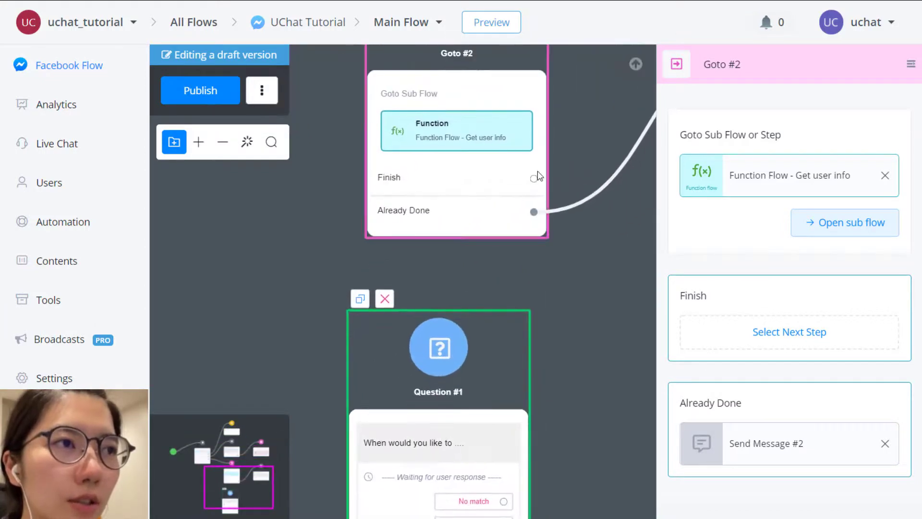
left_click_drag(536, 180, 445, 370)
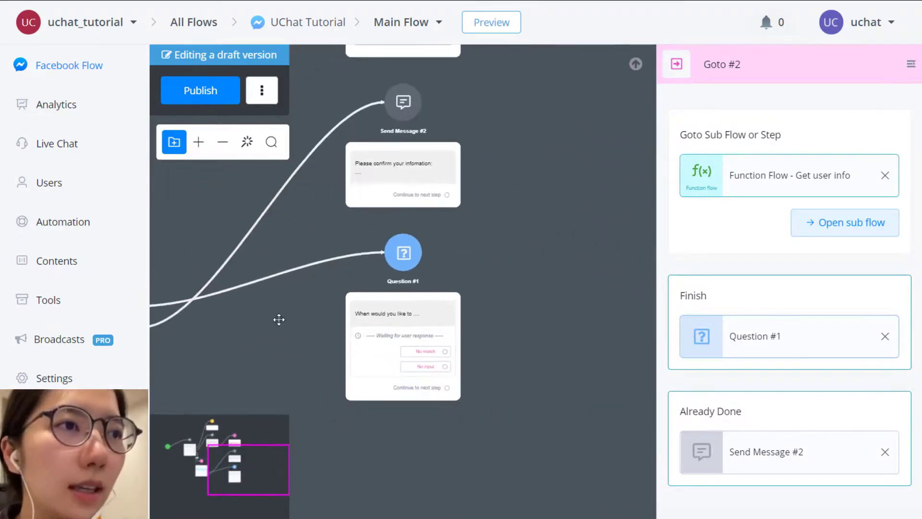
left_click(209, 90)
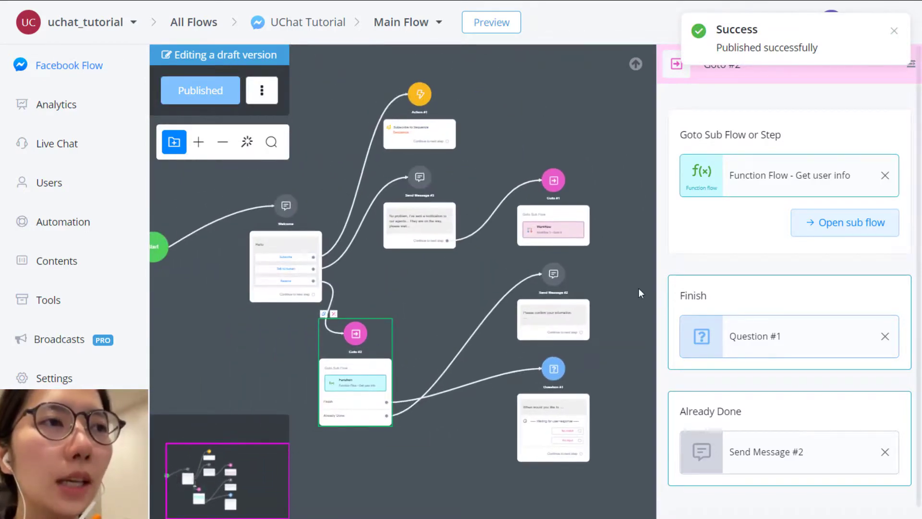
Deselect Goto #2 and centre the whole Main Flow on the canvas.
left_click(449, 275)
left_click_drag(439, 266, 500, 288)
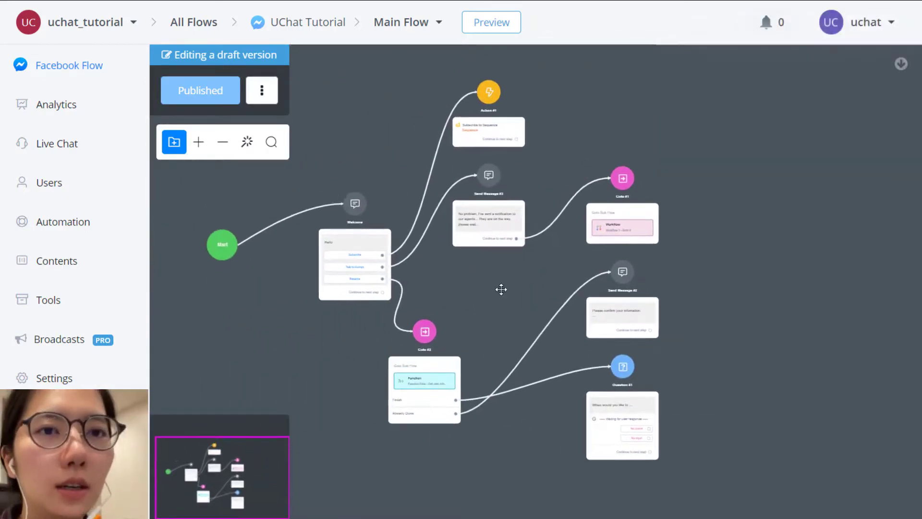